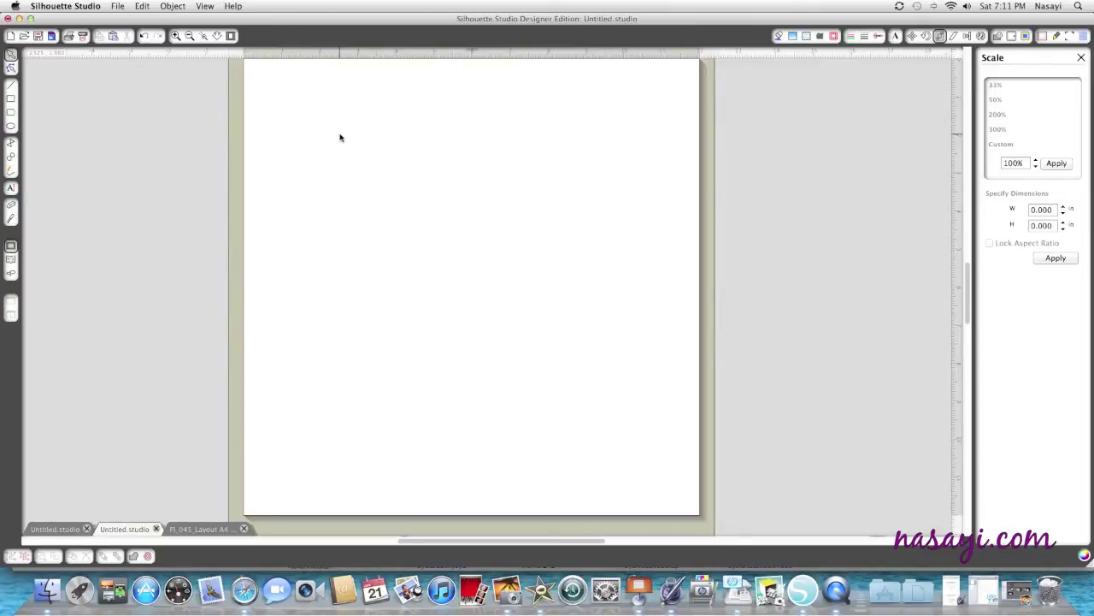
Draw a rectangle and resize it to exactly 7.000 by 5.000 inches.
left_click(13, 101)
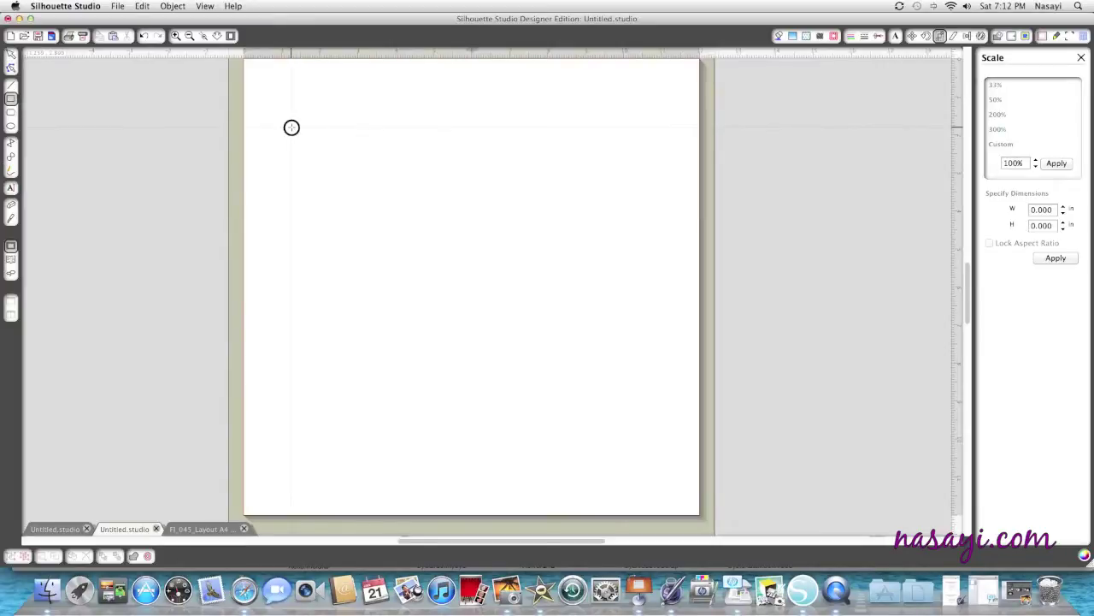
mouse_move(292, 128)
left_mouse_down()
mouse_move(345, 178)
mouse_move(539, 267)
left_mouse_up()
left_click(454, 268)
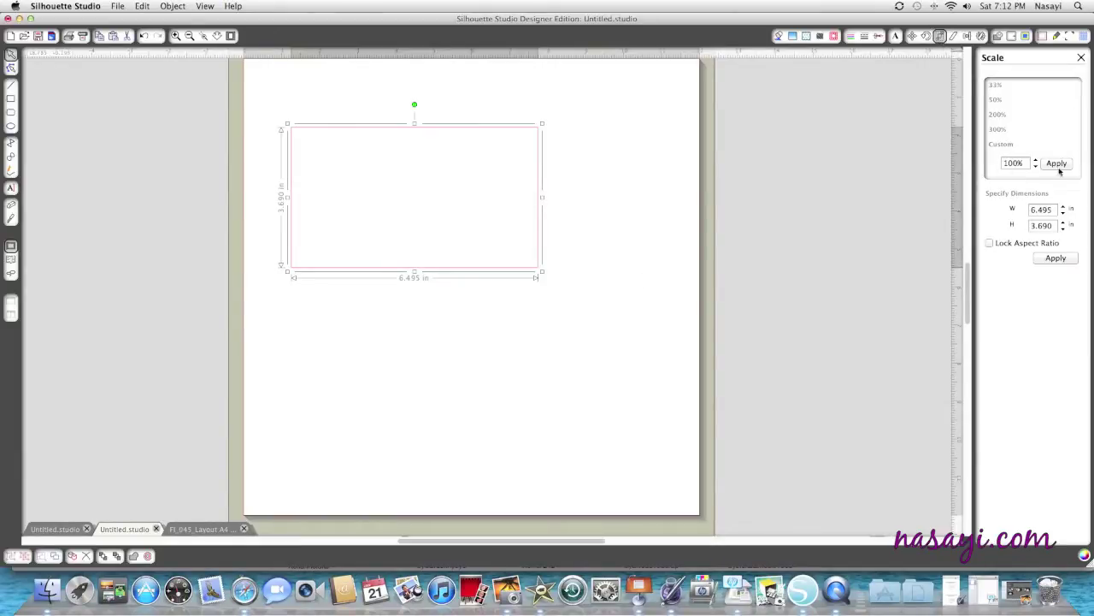
double_click(1057, 210)
type("7")
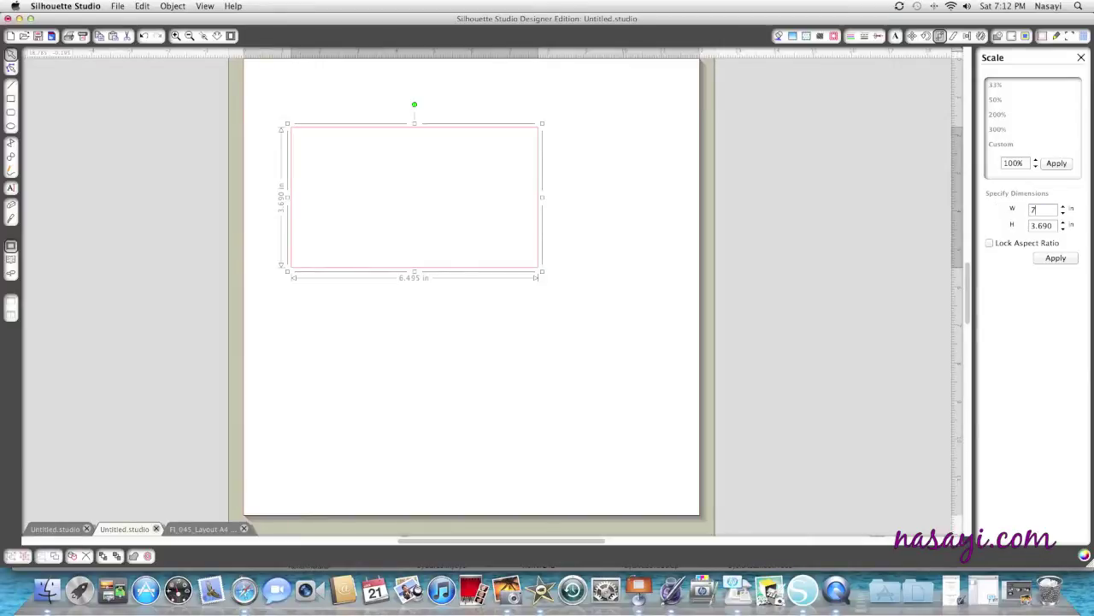
key("Tab")
type("6")
left_click(1056, 258)
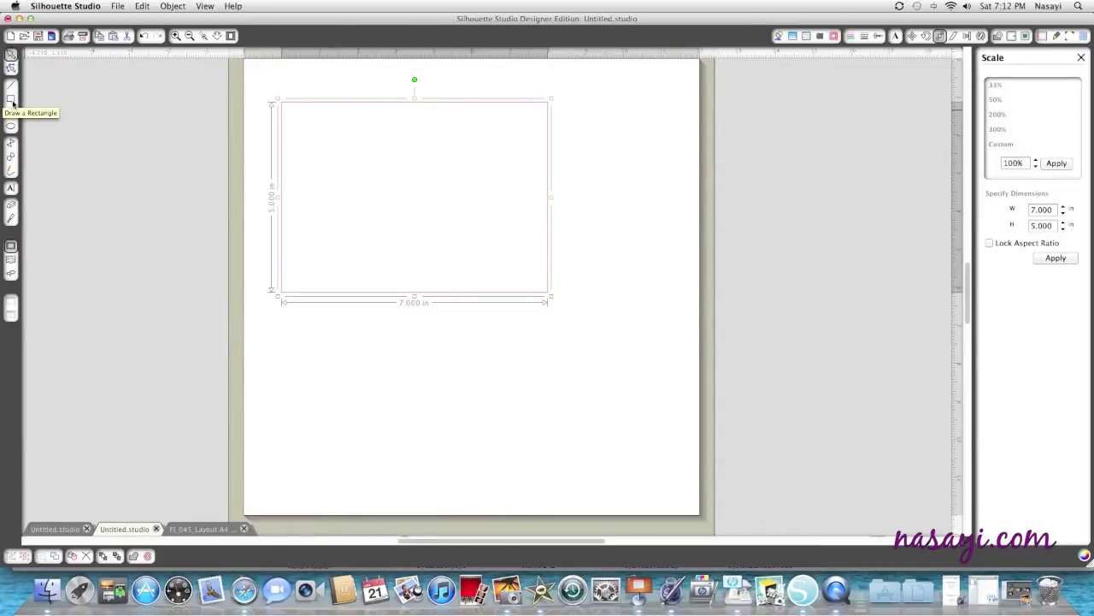
Draw a small rectangle and resize it to a 0.5 by 0.5 inch square.
left_click(11, 100)
left_click_drag(524, 341, 560, 366)
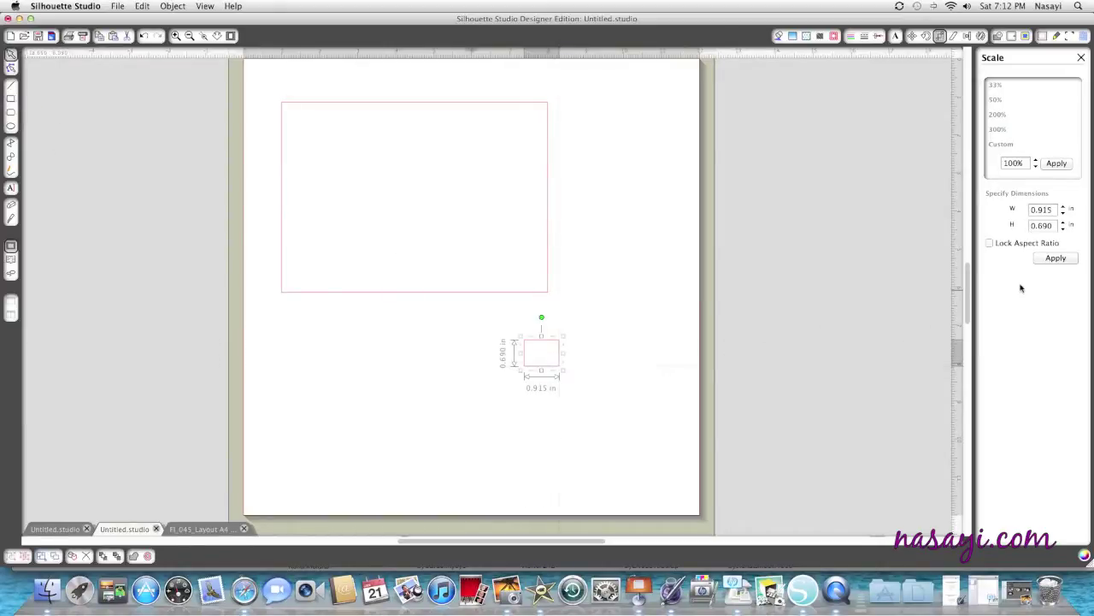
double_click(1038, 209)
type(".5")
key("Tab")
type(".5")
key("Tab")
left_click(1044, 258)
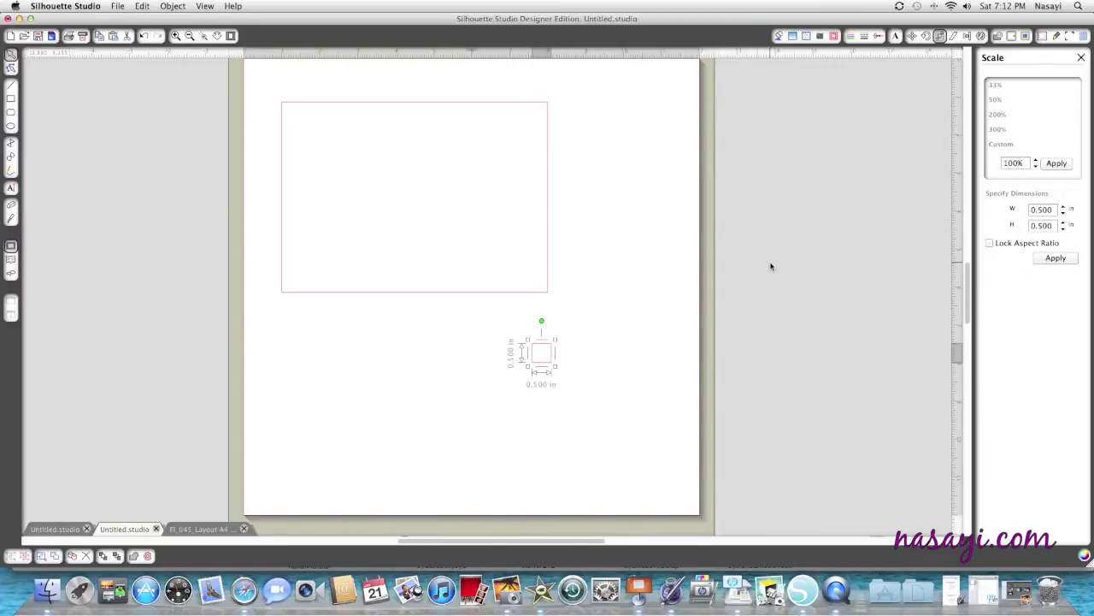
Move the small square below the left part of the big rectangle.
scroll(621, 288, "up", 5)
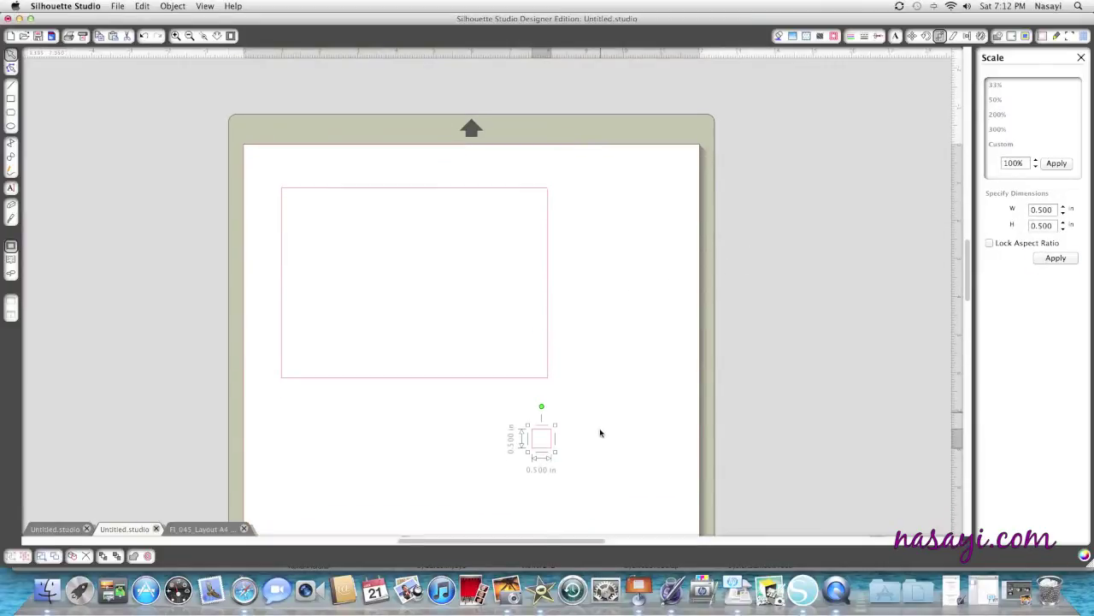
left_click_drag(544, 434, 349, 419)
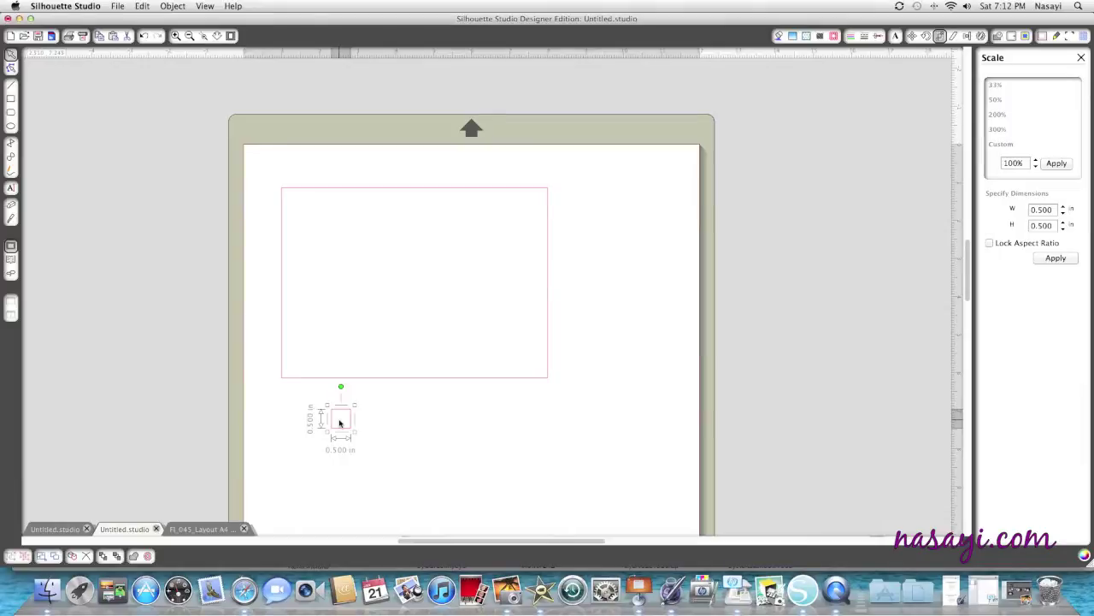
left_click(981, 36)
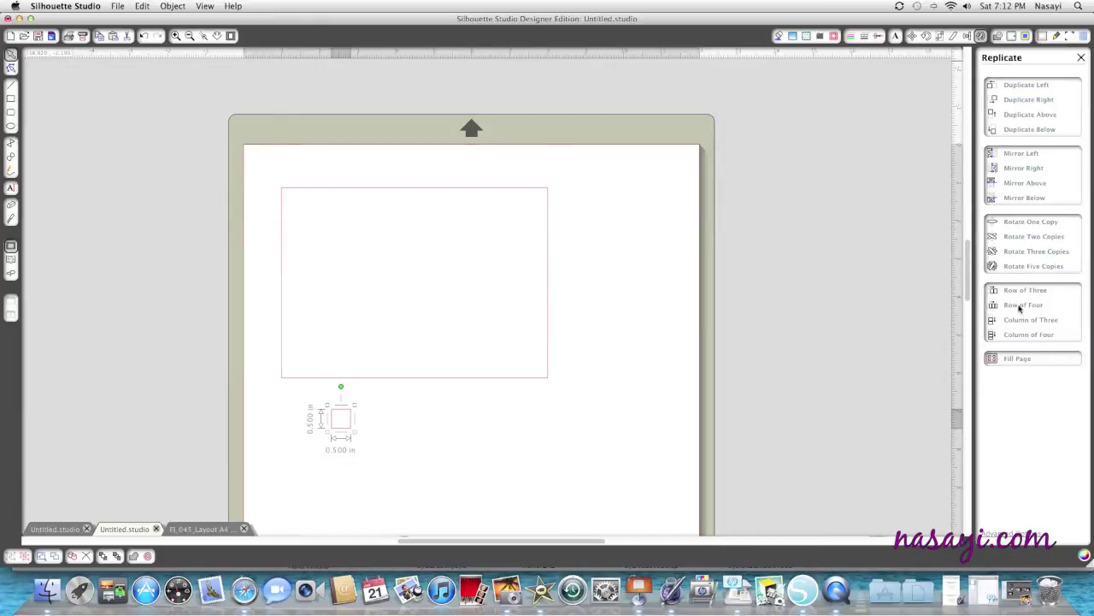
Replicate the square as a row of four, drag one into each rectangle corner, and select everything.
left_click(1019, 309)
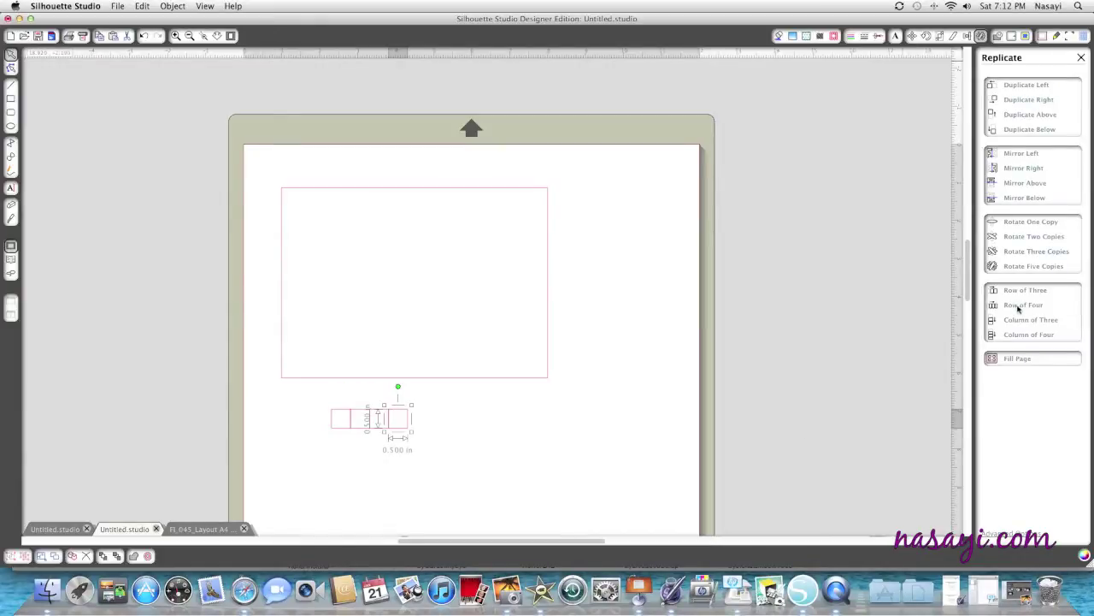
left_click_drag(399, 421, 473, 424)
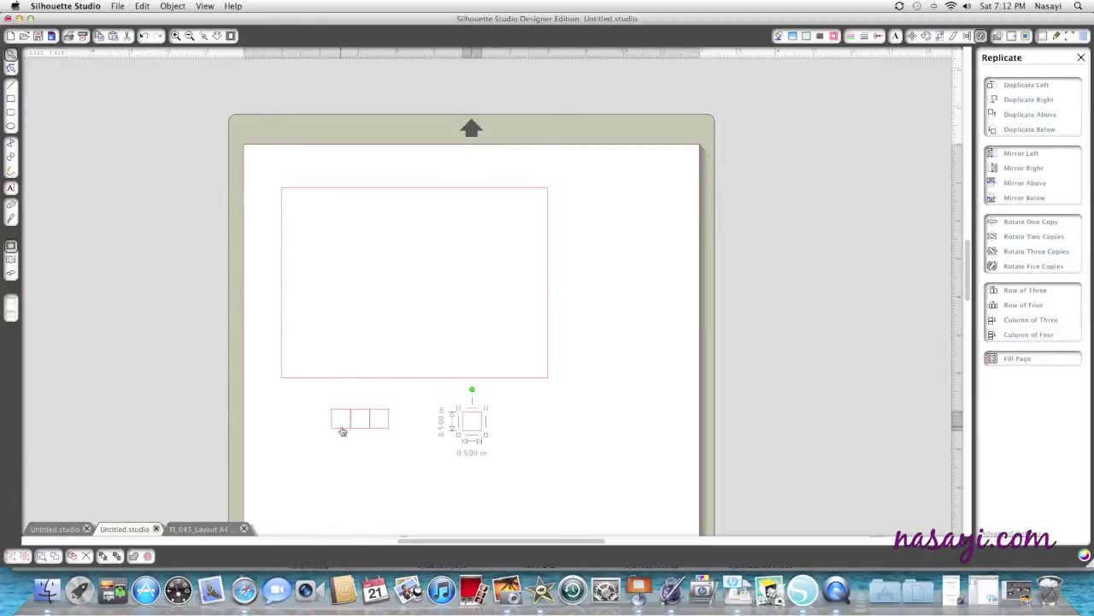
left_click_drag(379, 430, 543, 379)
left_click_drag(467, 430, 532, 206)
left_click_drag(335, 432, 285, 211)
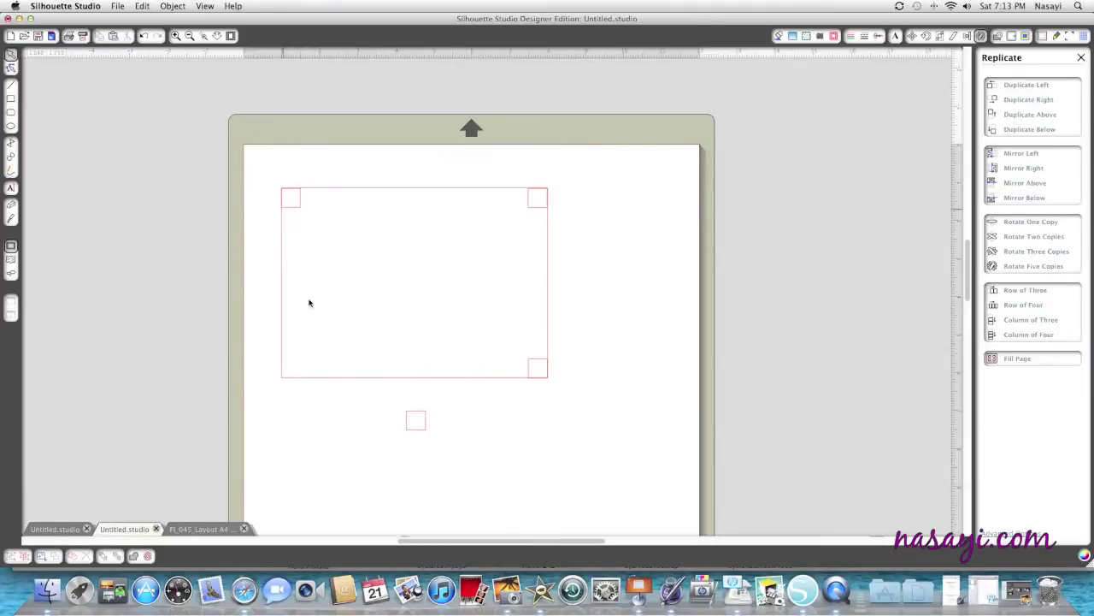
left_click_drag(416, 429, 291, 383)
left_click_drag(257, 169, 613, 422)
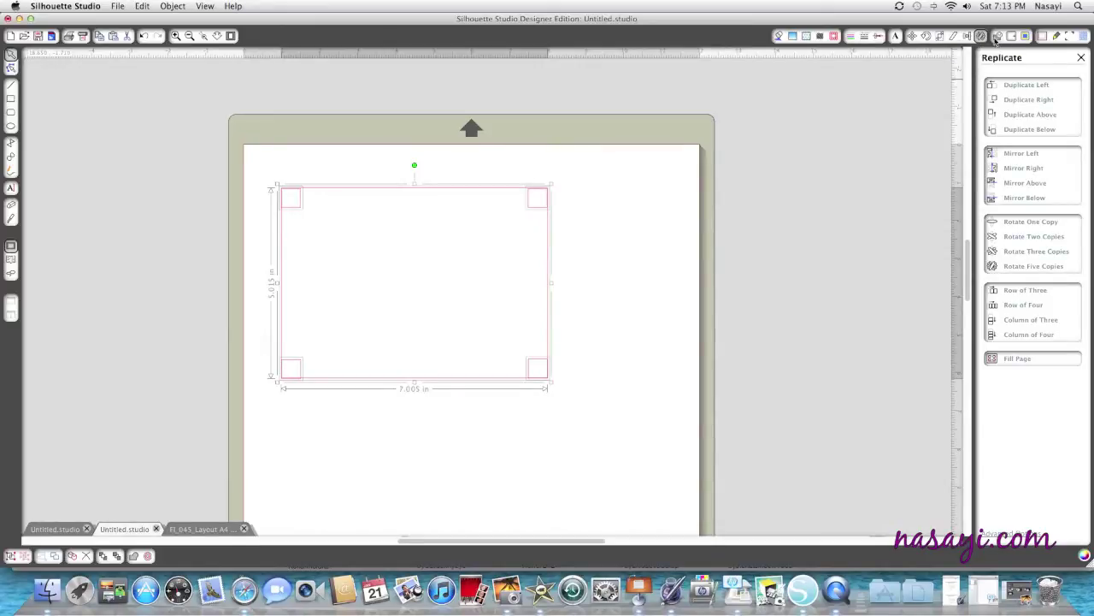
Subtract the corner squares from the rectangle, then undo to restore the squares.
left_click(1000, 38)
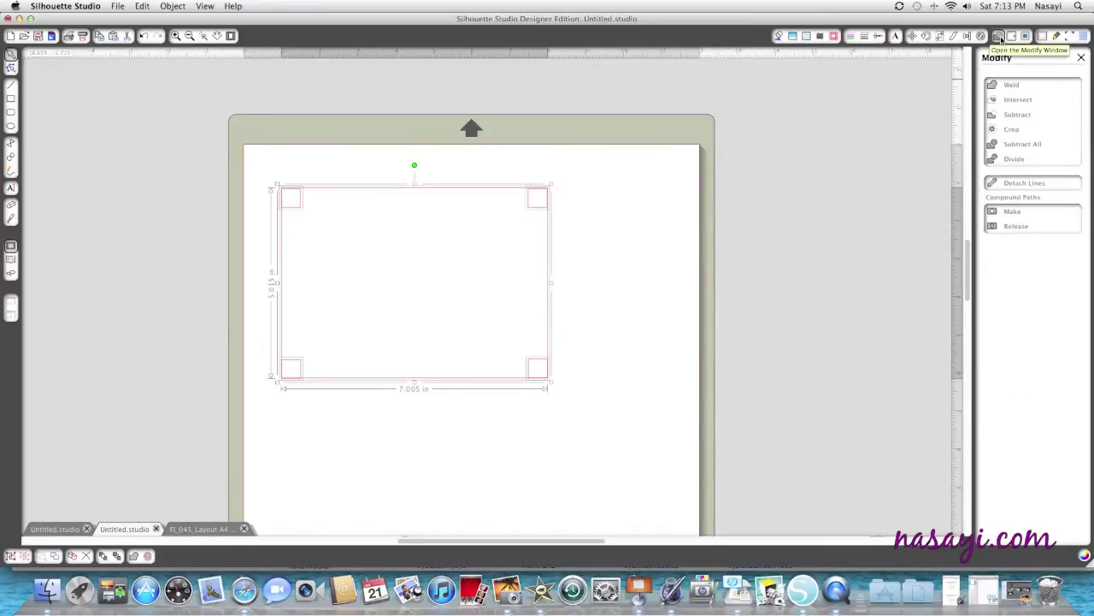
left_click(1019, 116)
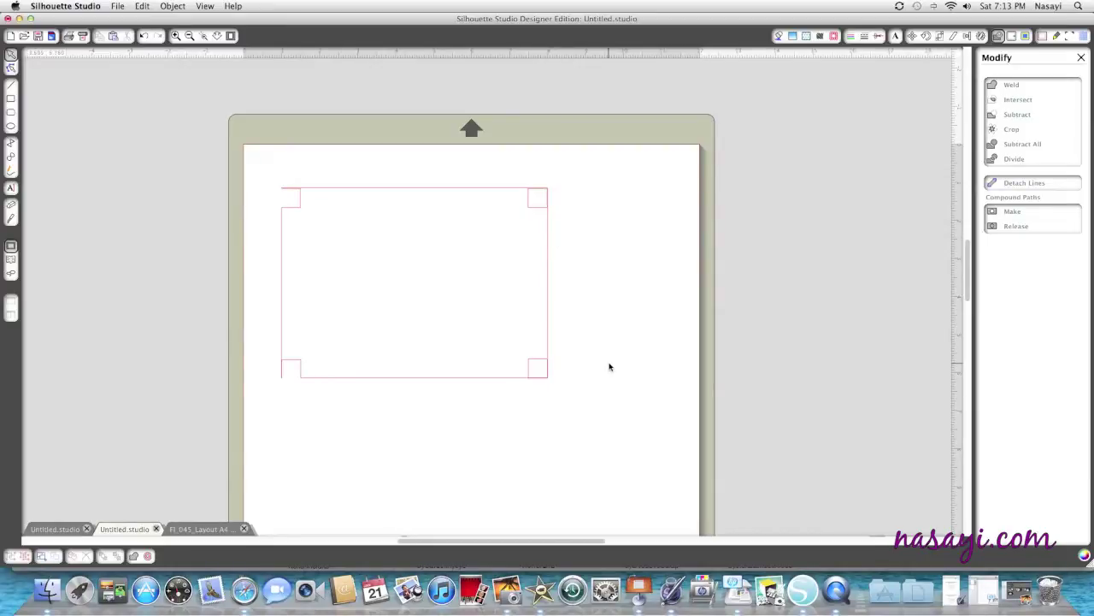
key("super+a")
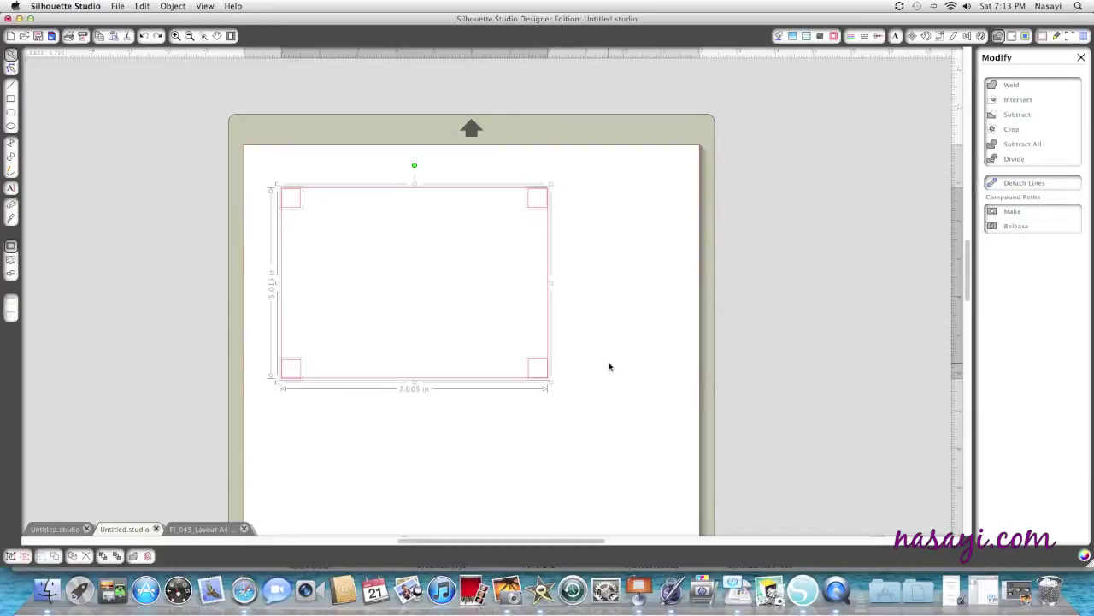
Zoom in and nudge the top-left and top-right squares flush into their corners.
left_click(175, 36)
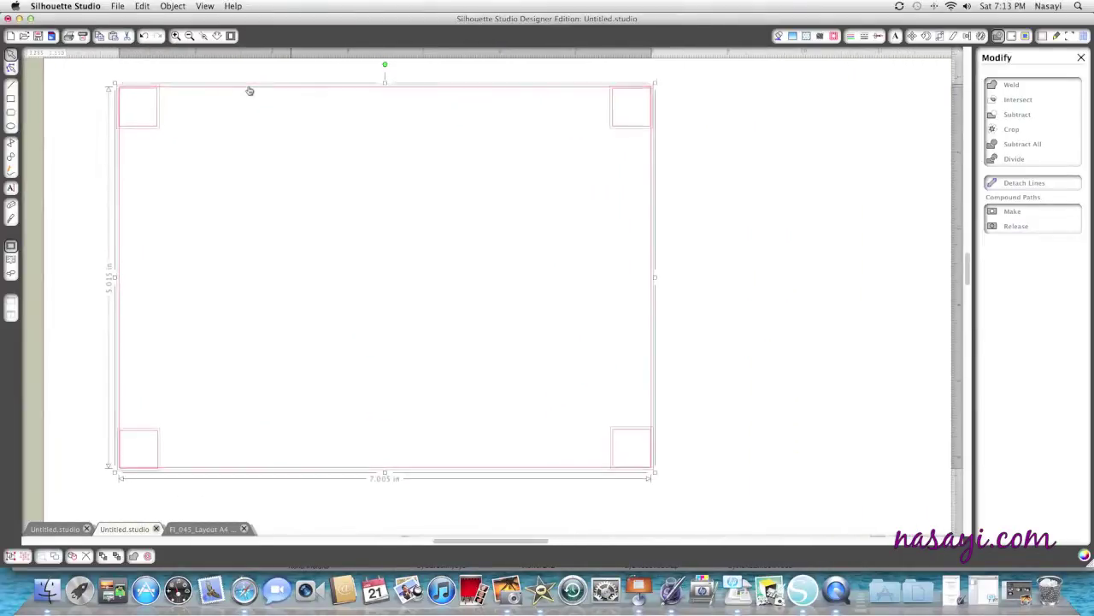
left_click(175, 36)
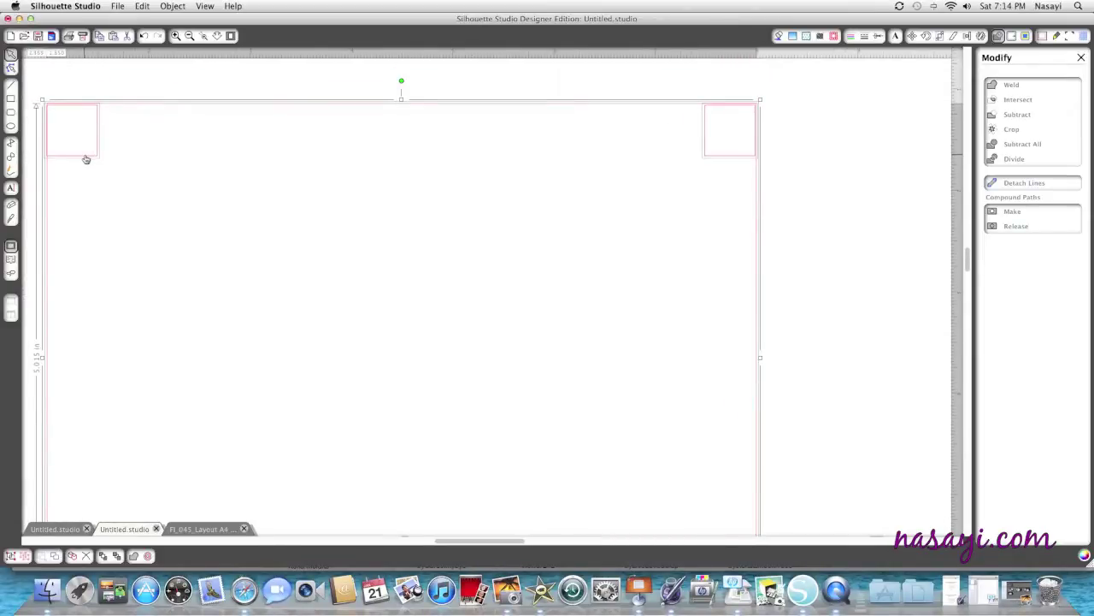
left_click(170, 192)
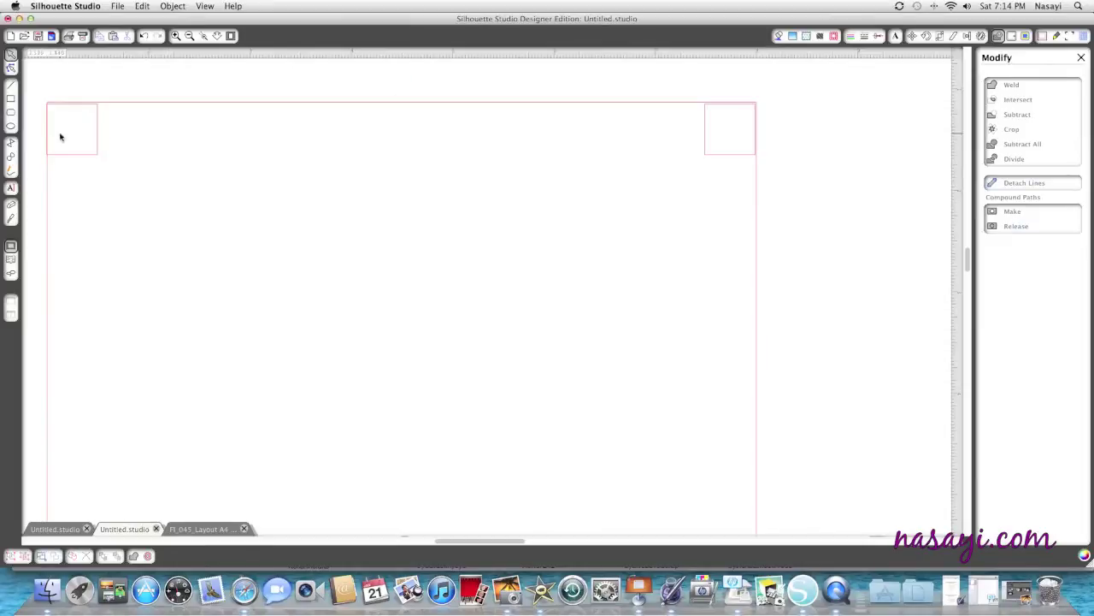
left_click(71, 154)
key("Up")
key("Up")
key("Up")
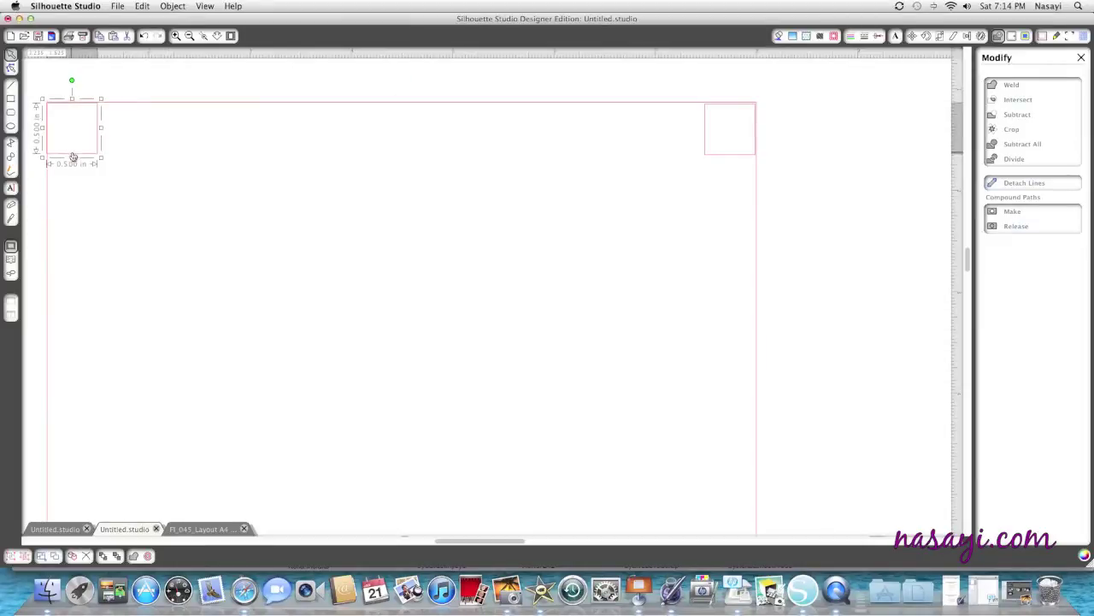
key("Left")
key("Left")
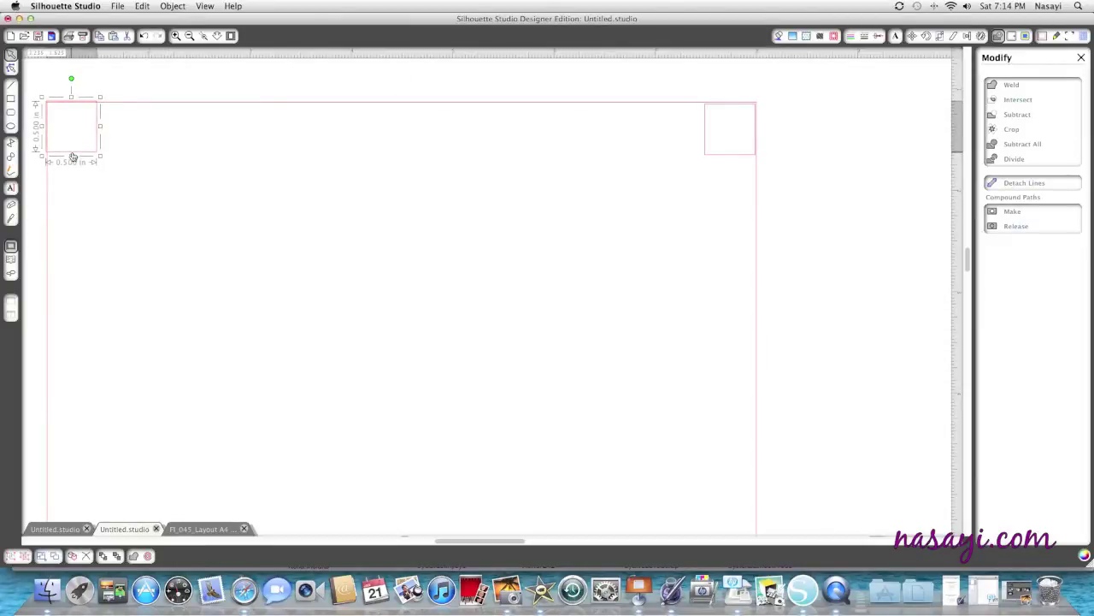
left_click(740, 155)
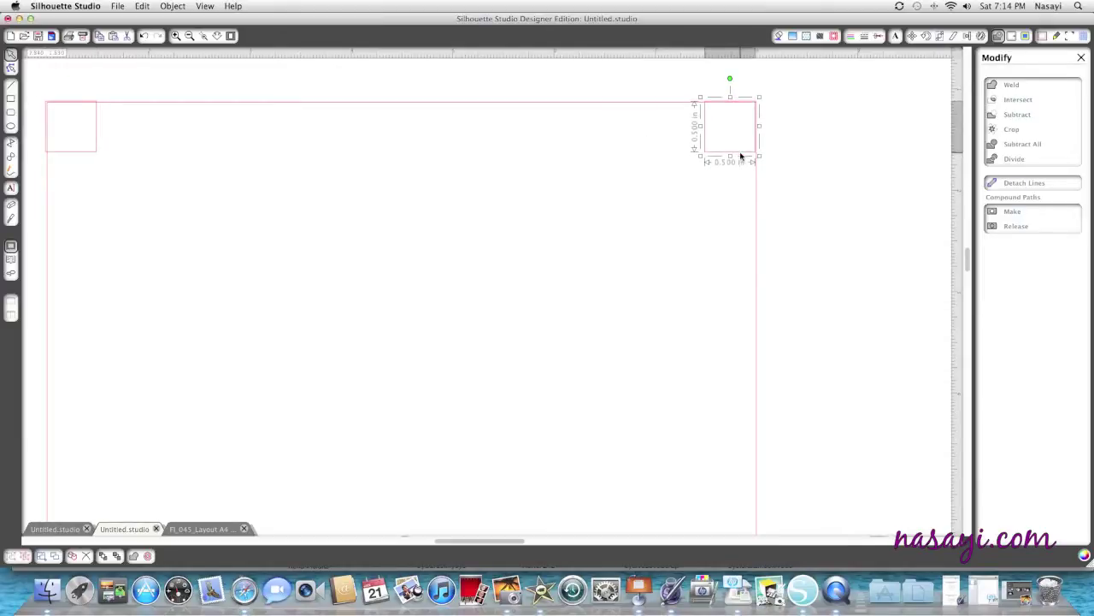
key("Right")
key("Up")
key("Right")
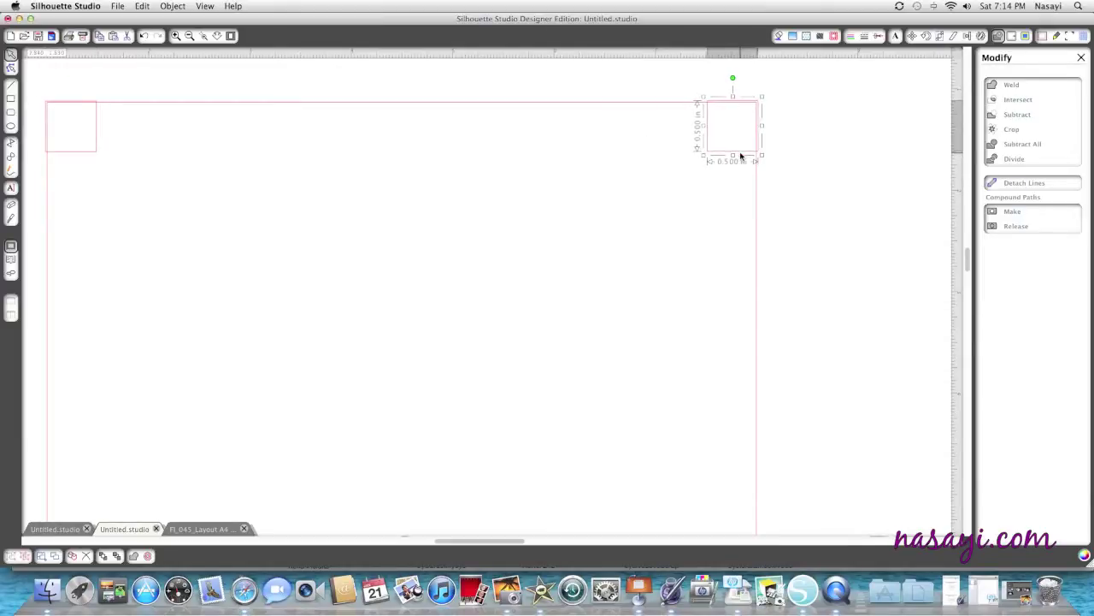
Nudge the bottom-right and bottom-left squares flush into their corners.
scroll(710, 154, "down", 5)
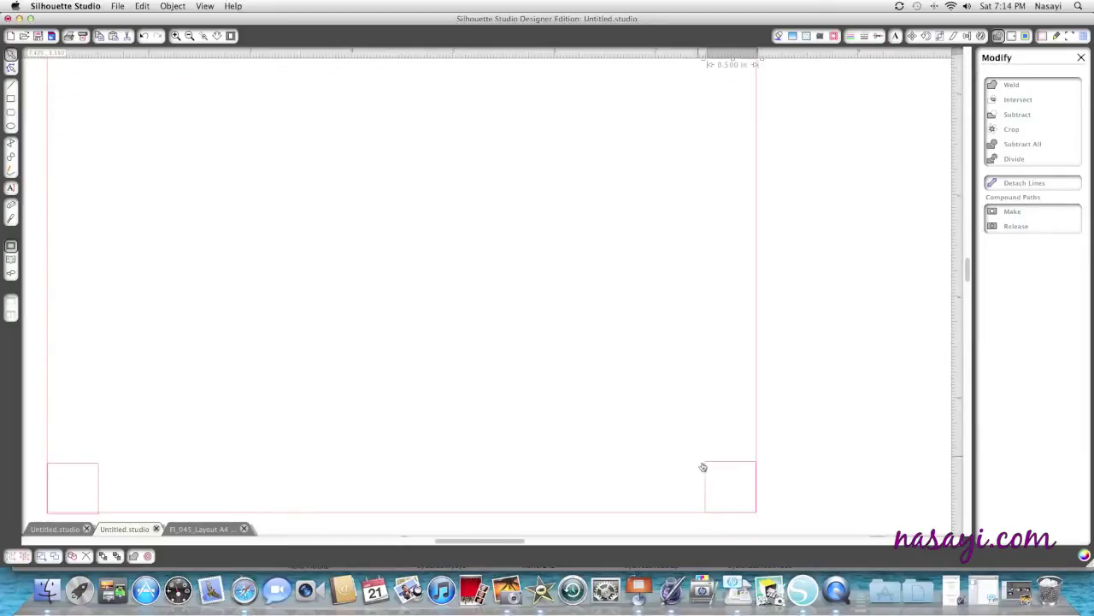
left_click(729, 466)
key("Down")
key("Down")
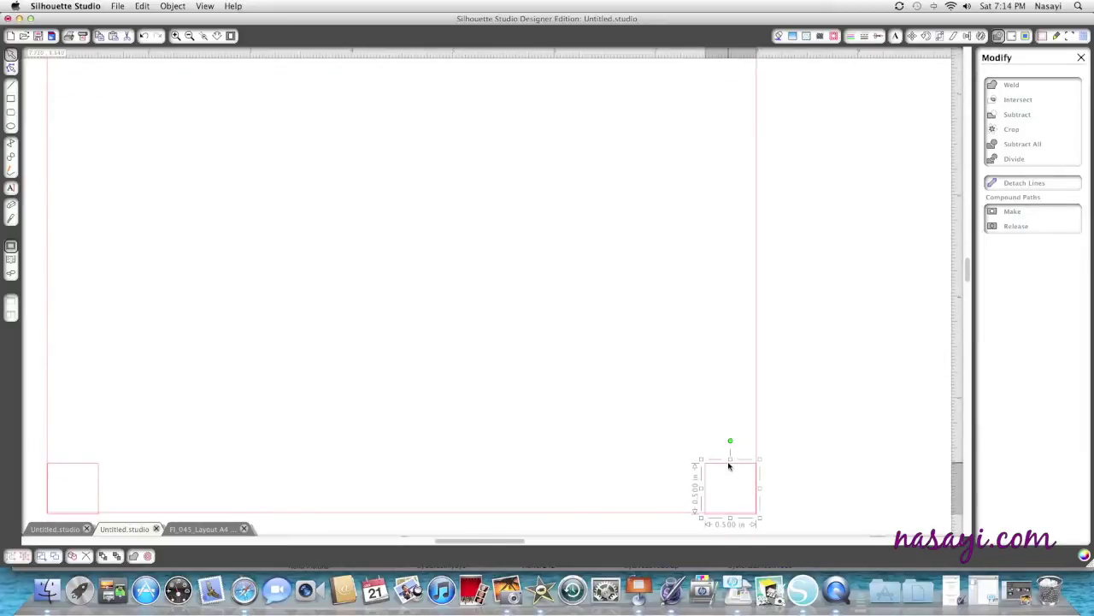
key("Right")
key("Right")
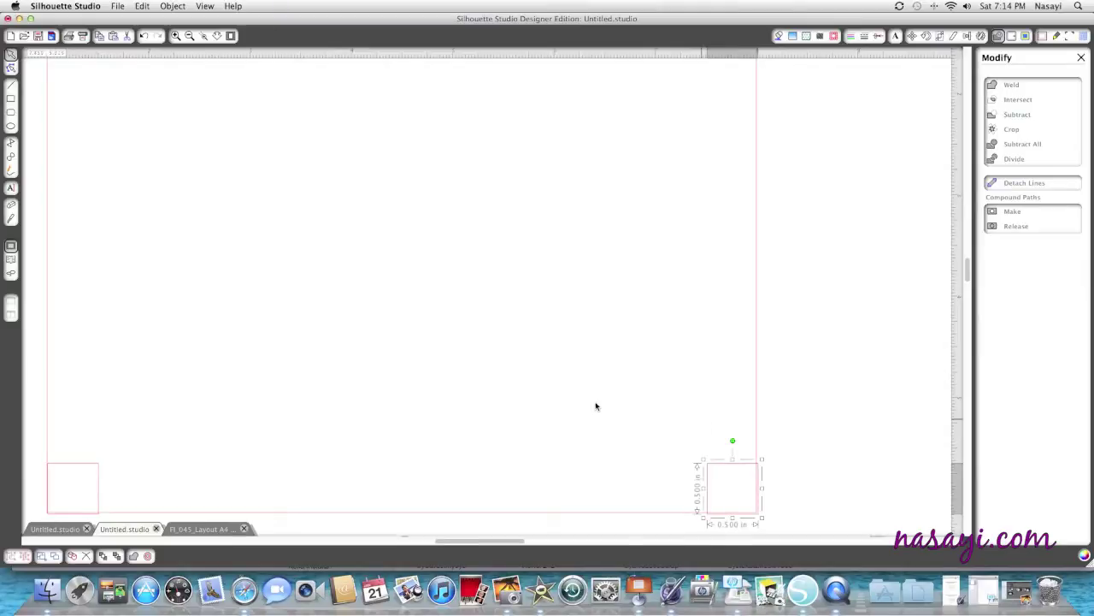
scroll(590, 403, "down", 1)
scroll(236, 403, "left", 3)
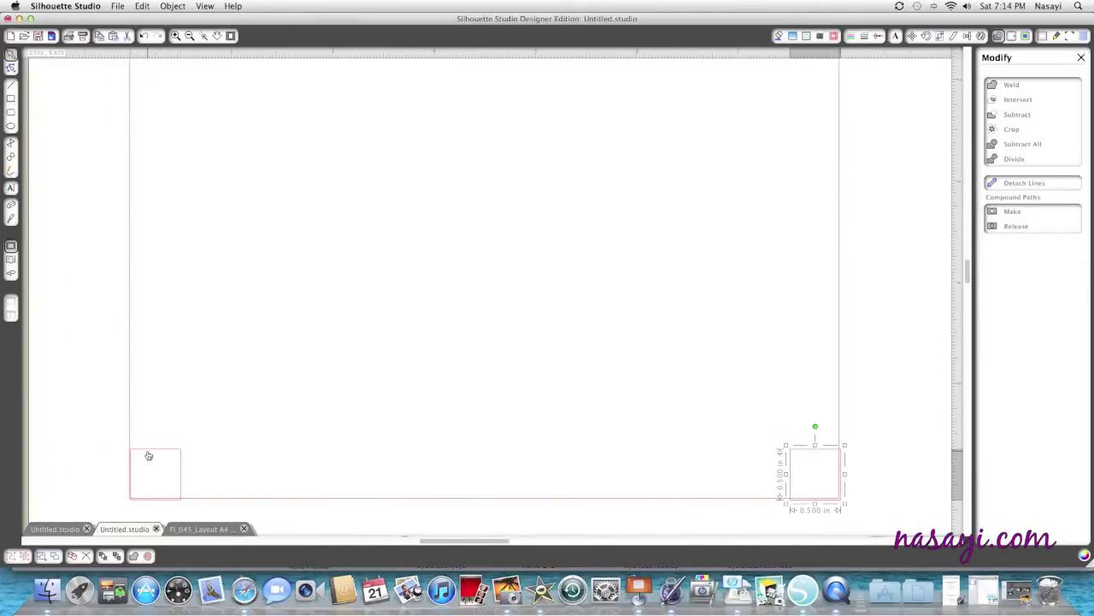
left_click(148, 456)
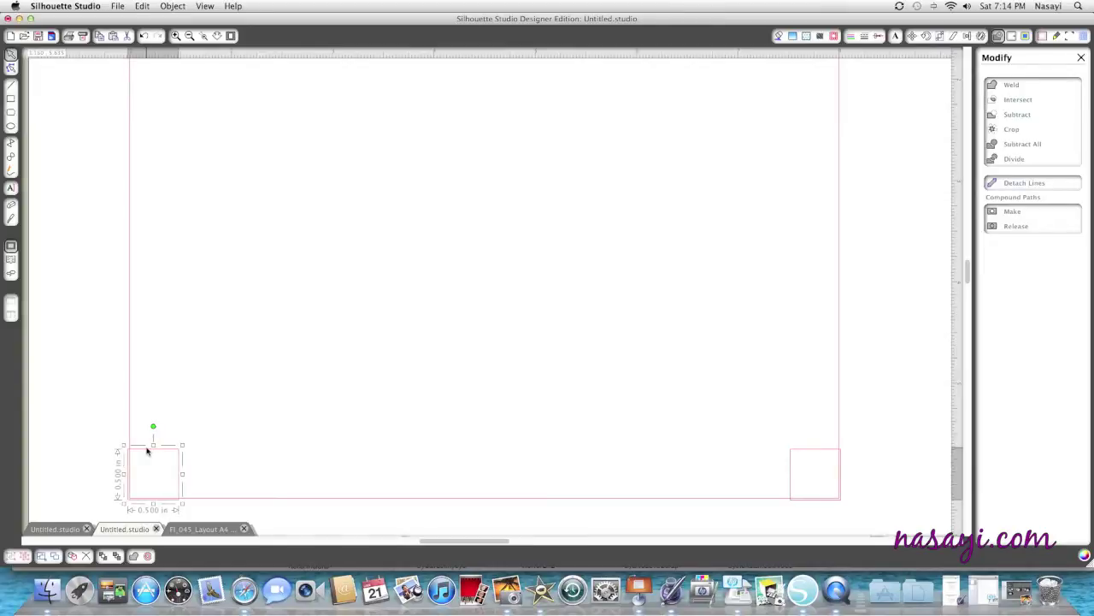
key("Right")
key("Up")
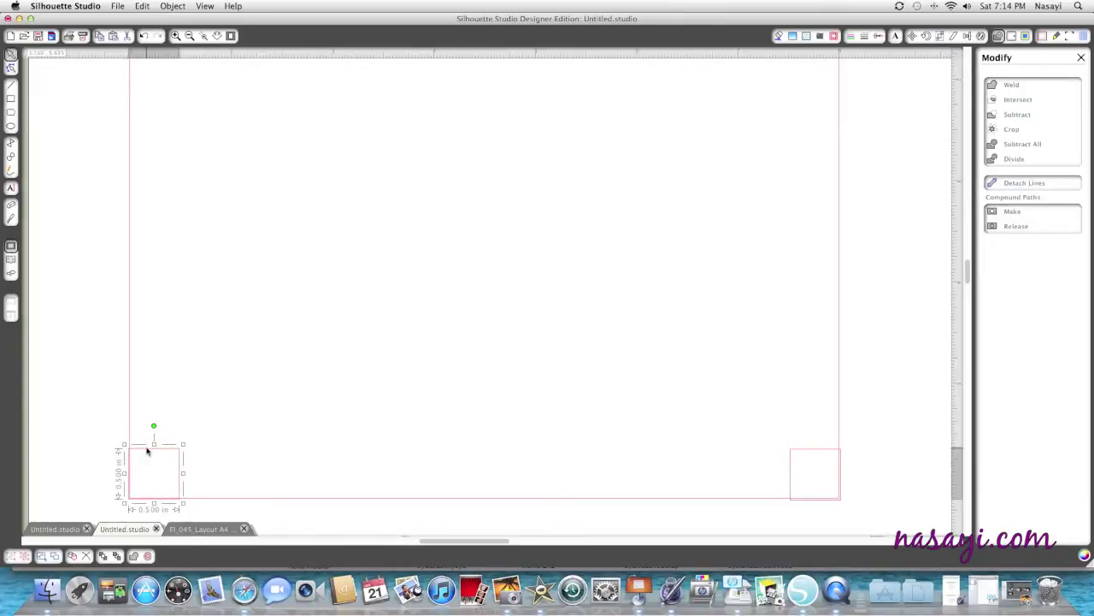
left_click(807, 453)
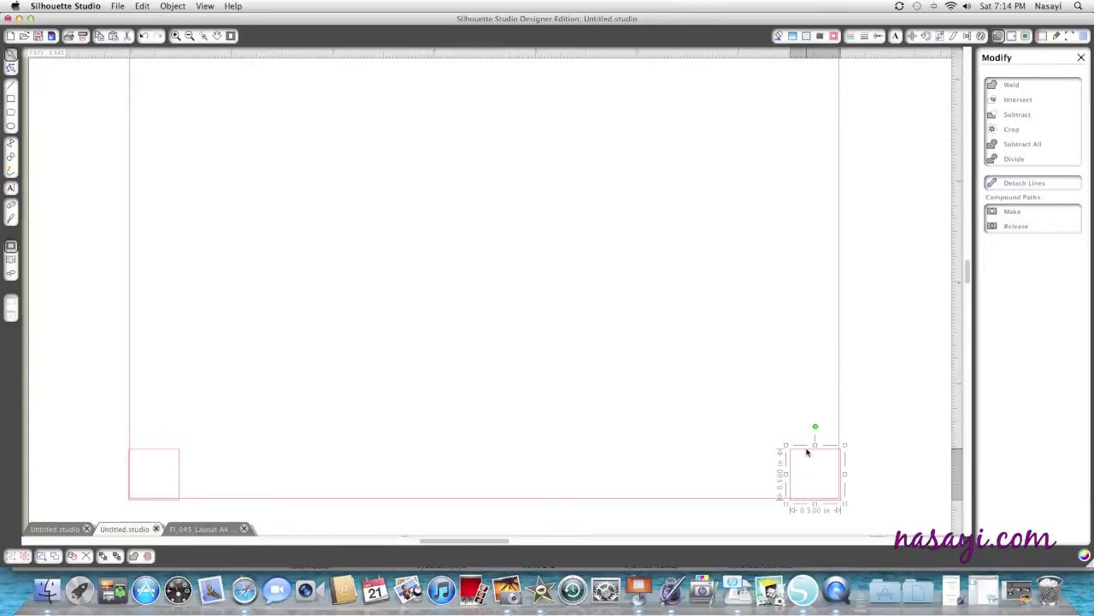
key("Up")
Zoom in closely on a square's corner to check its alignment.
left_click(176, 36)
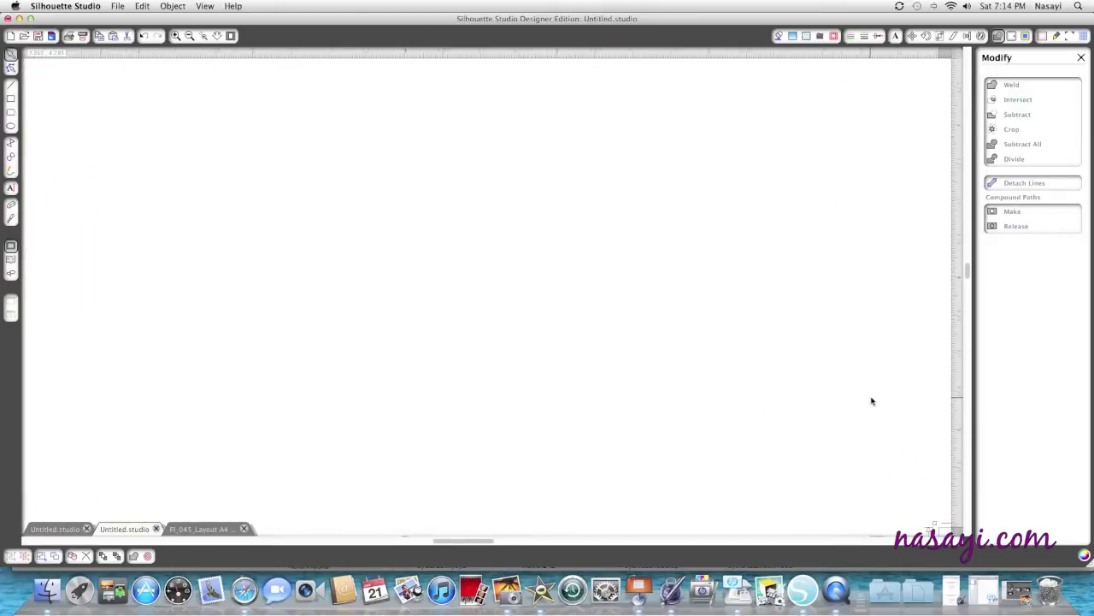
left_click_drag(873, 398, 554, 305)
scroll(778, 421, "down", 5)
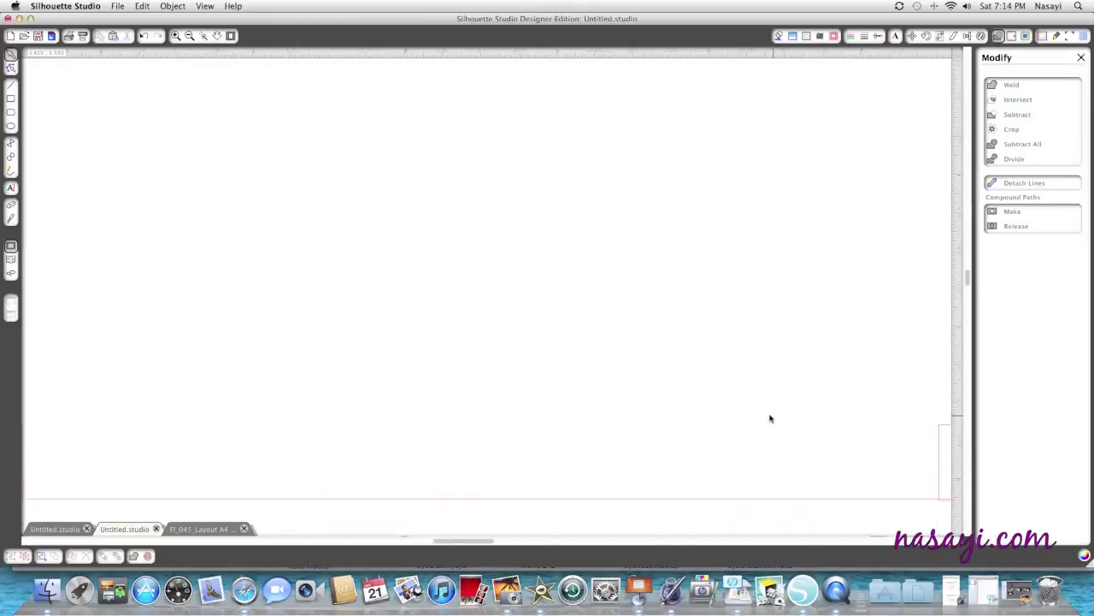
scroll(778, 444, "right", 6)
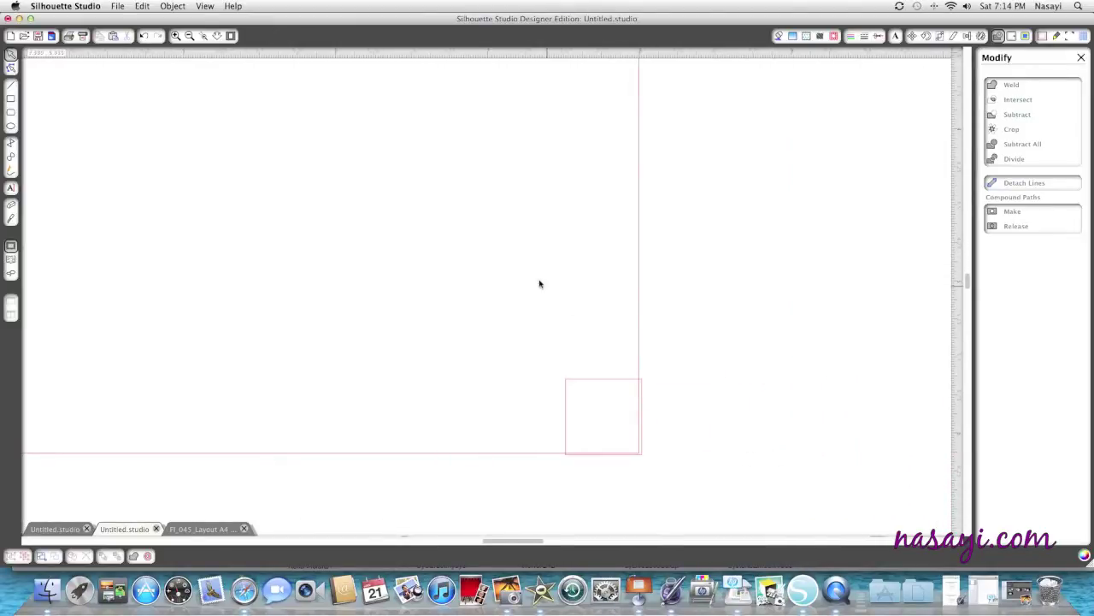
Zoom out, select the rectangle with its four corner squares, and subtract the squares.
left_click(190, 36)
left_click(190, 36)
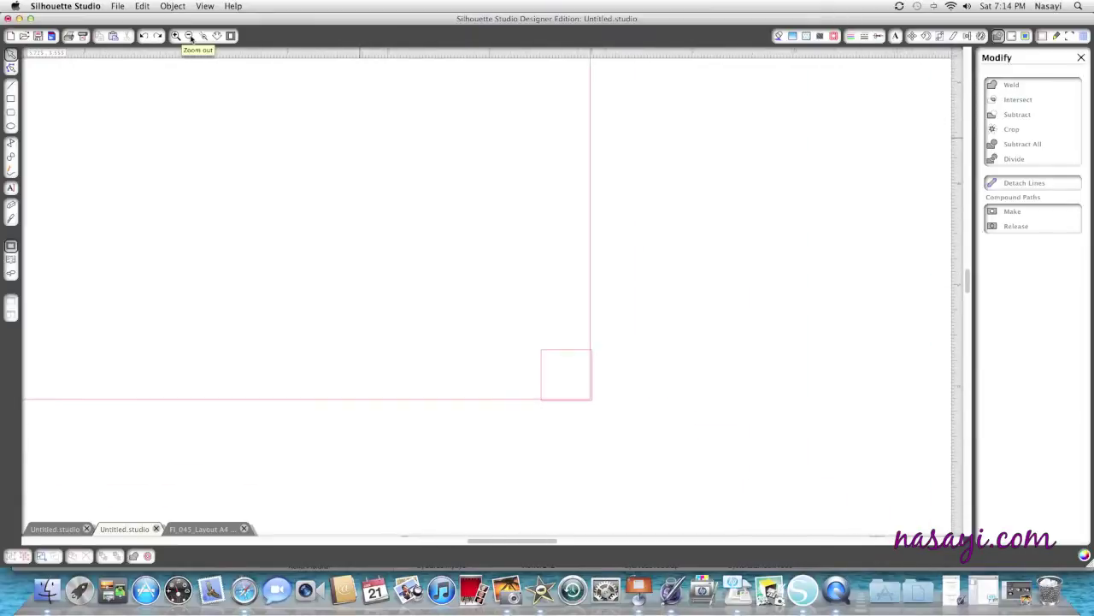
left_click(190, 36)
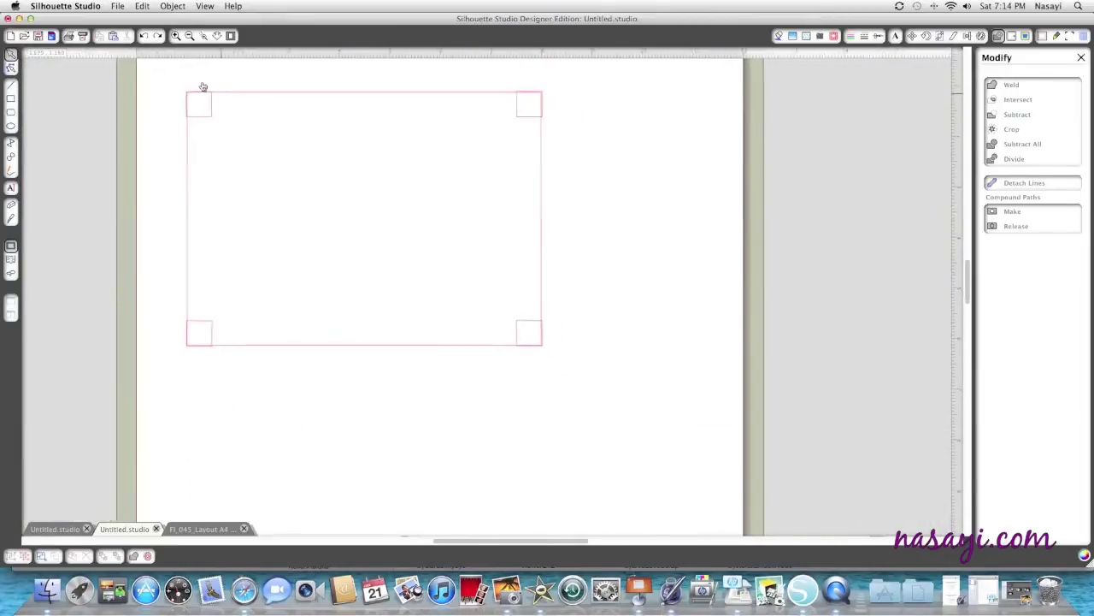
left_click_drag(258, 135, 564, 364)
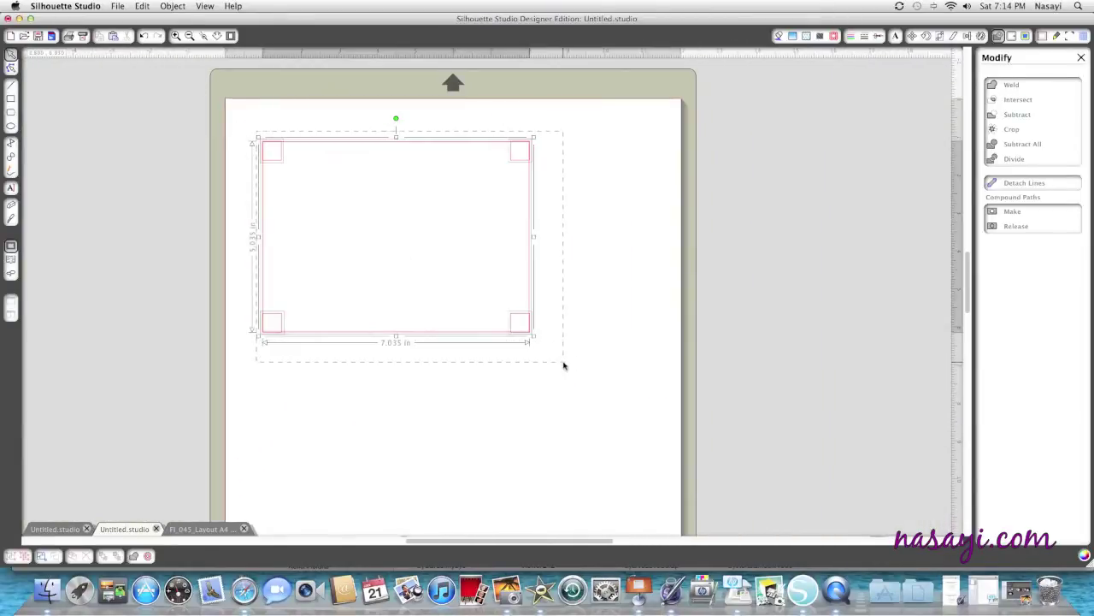
left_click(1016, 116)
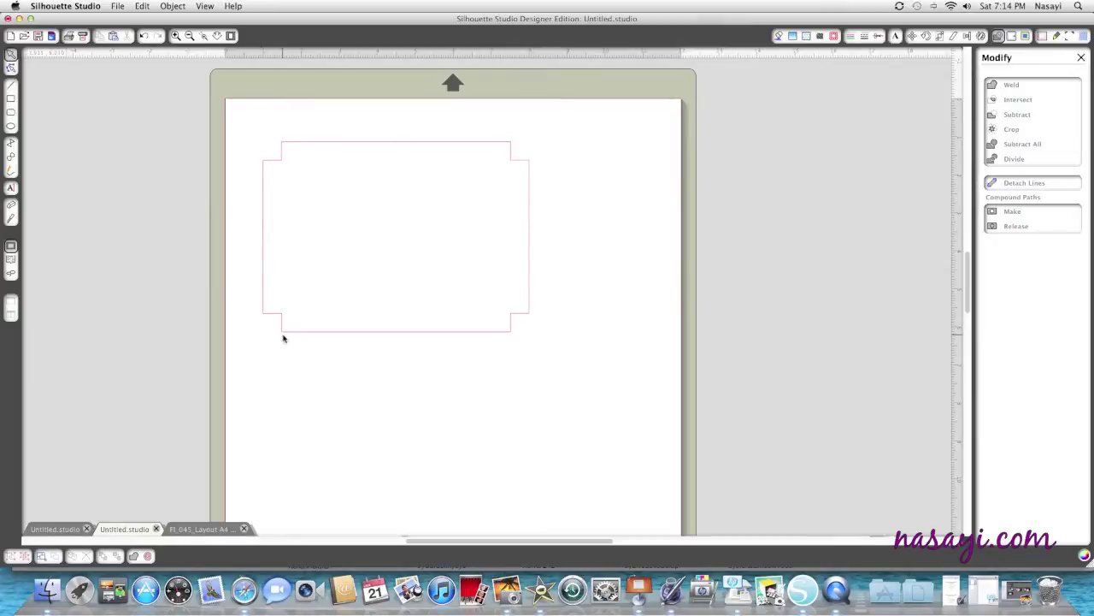
Copy and paste the notched shape, then move the copy below the original.
left_click_drag(310, 331, 287, 298)
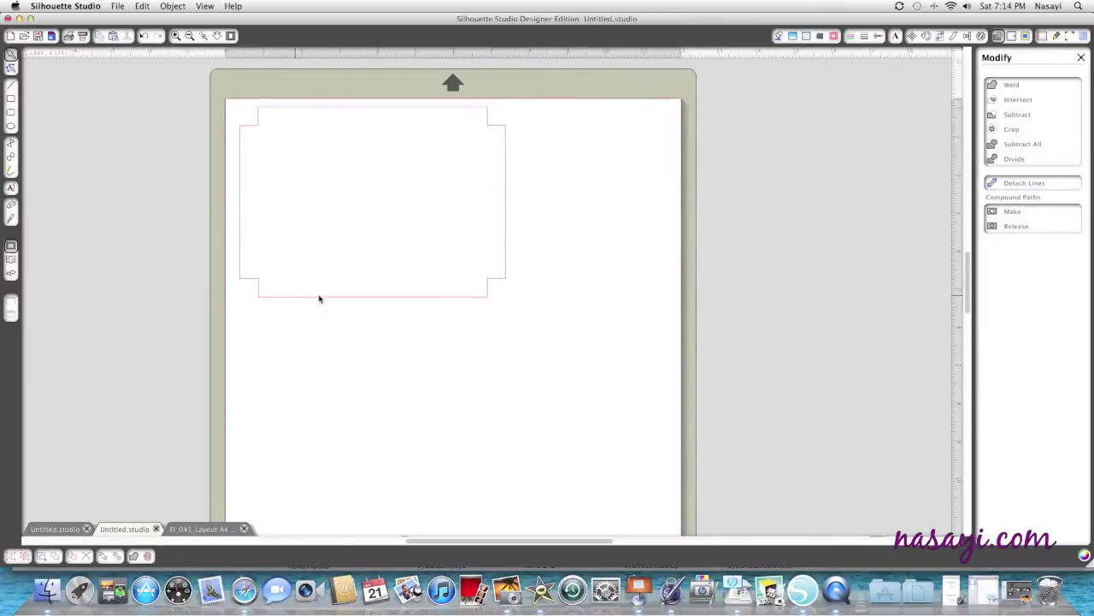
left_click(303, 301)
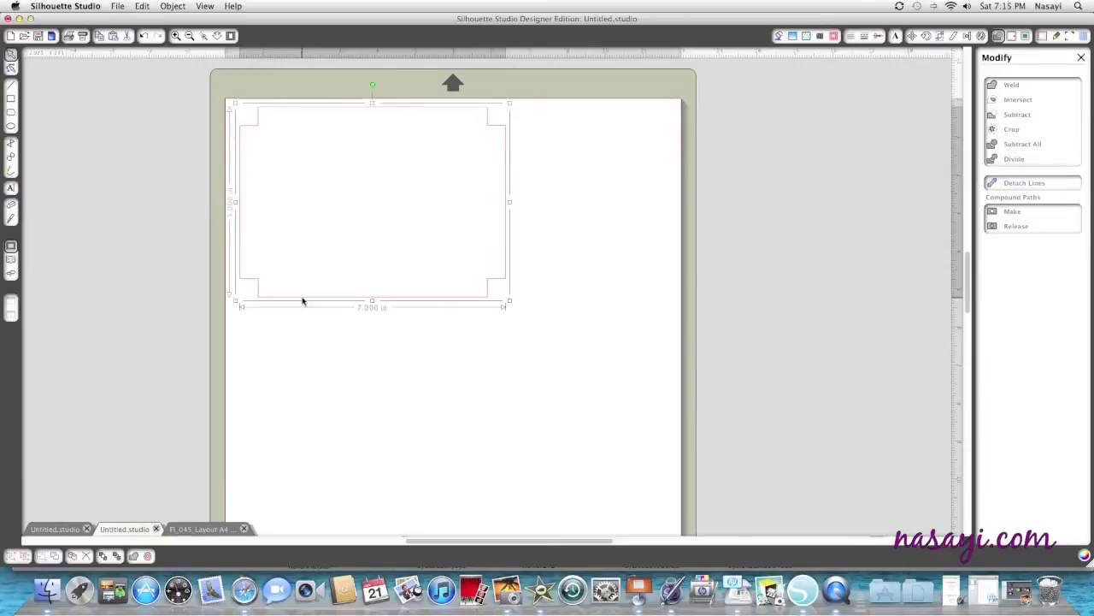
right_click(312, 244)
left_click(344, 284)
right_click(396, 359)
left_click(418, 379)
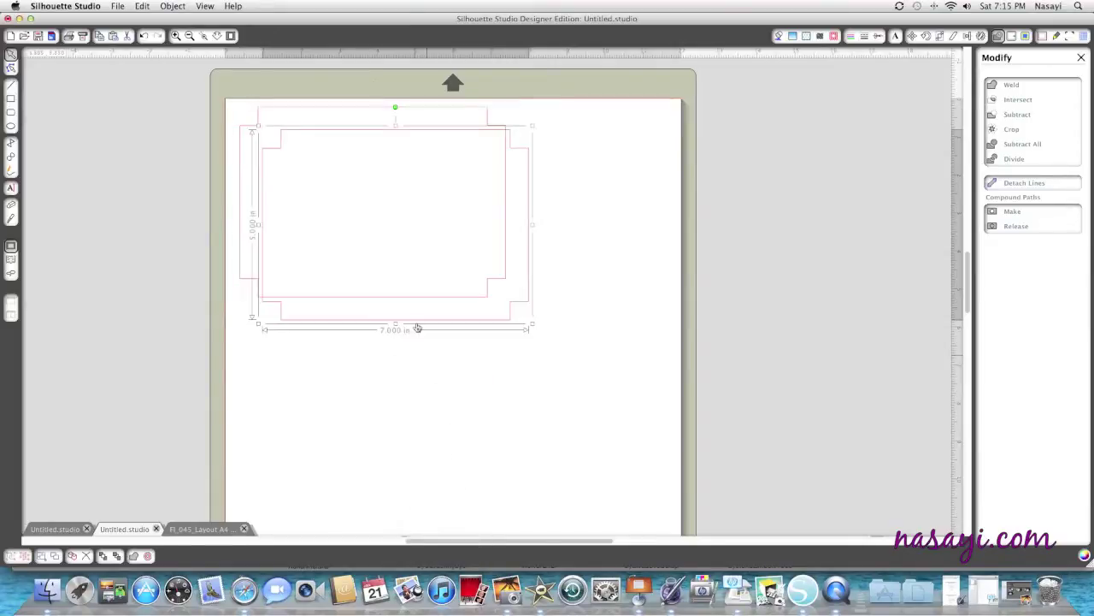
left_click(414, 325)
left_click_drag(414, 326, 387, 505)
scroll(403, 371, "down", 3)
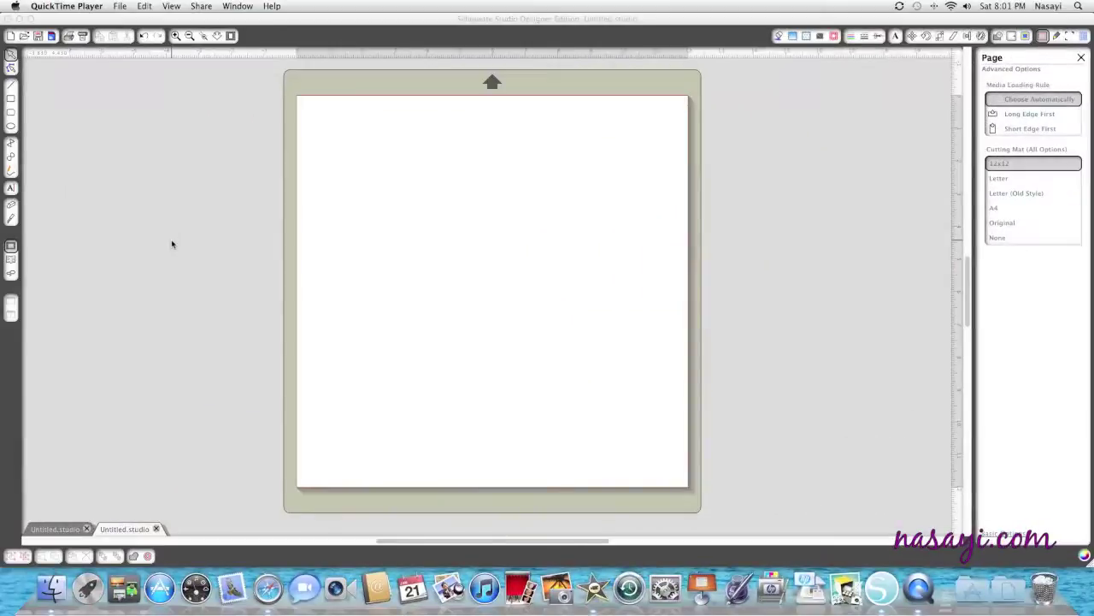
Return to Silhouette Studio's new blank document and show My Library.
left_click(172, 245)
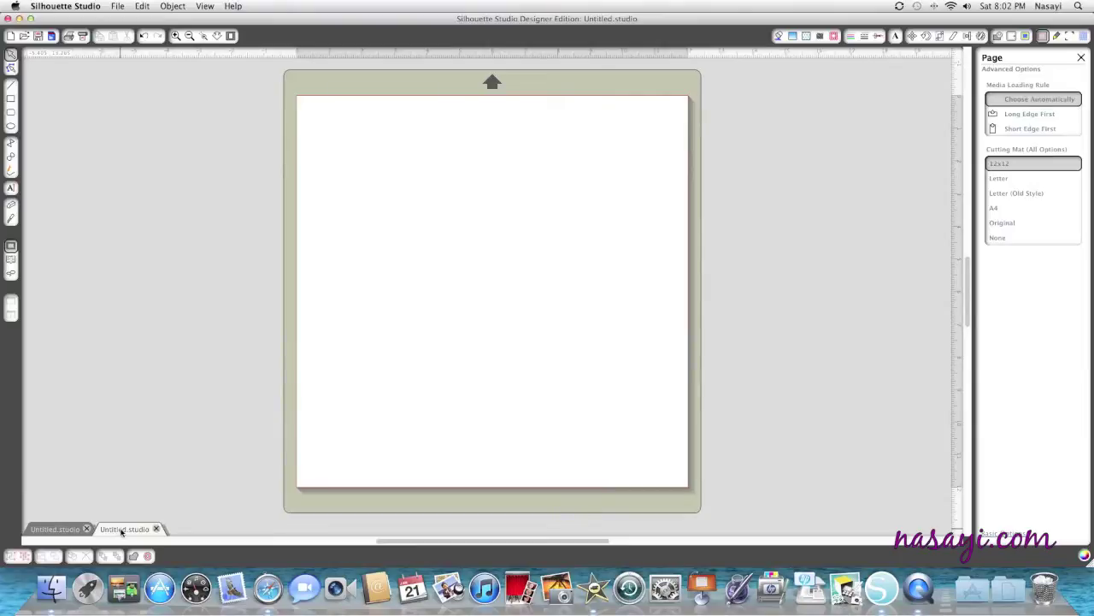
left_click(11, 260)
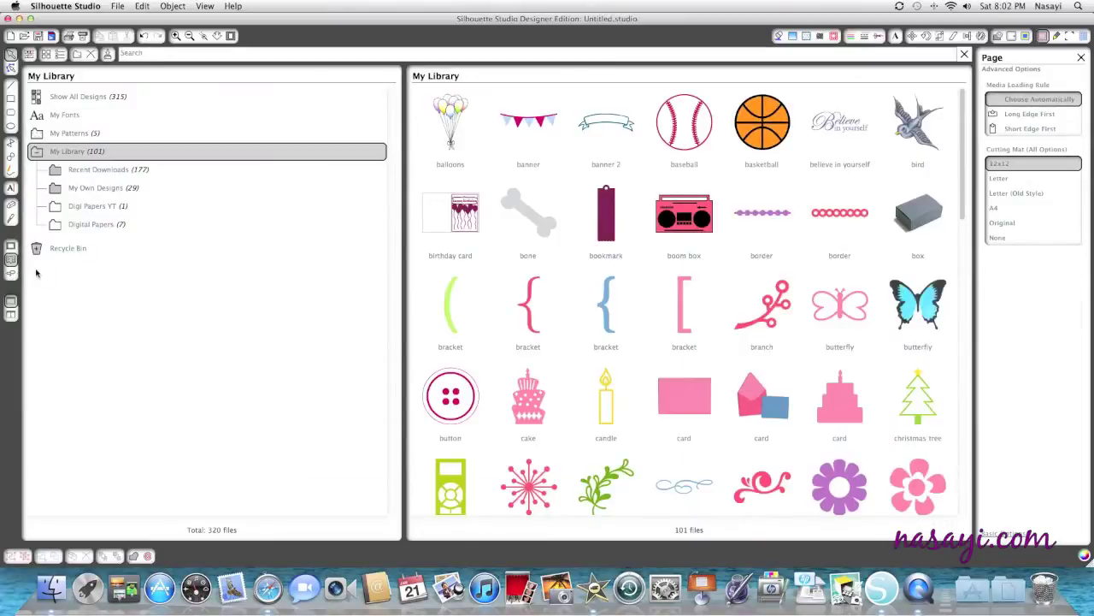
Find 'word duos-daily notes' in Recent Downloads and view, then close, its properties.
scroll(533, 353, "down", 15)
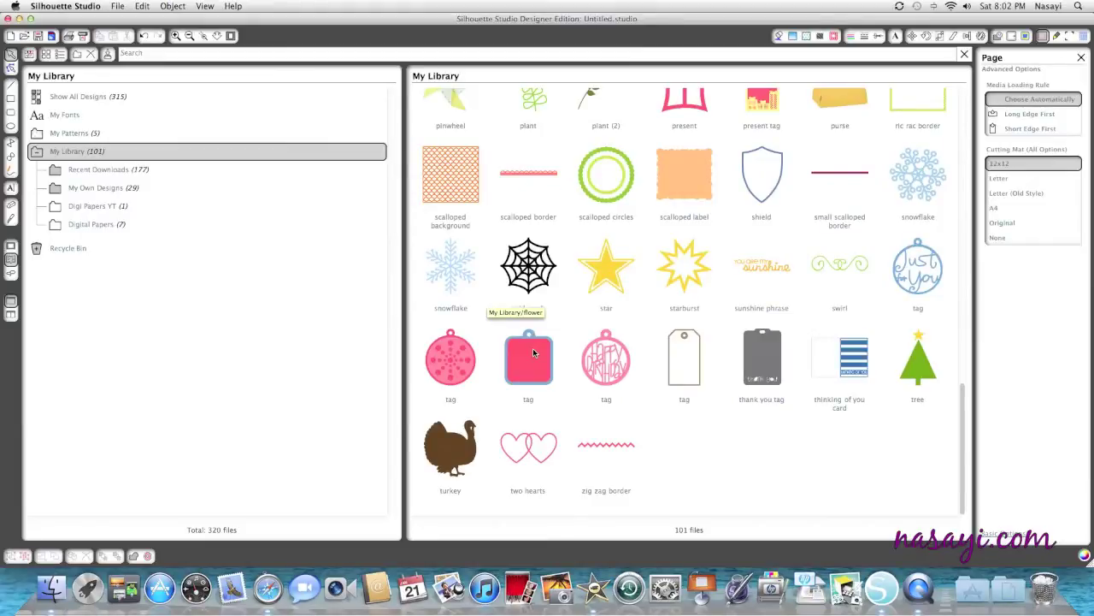
scroll(533, 348, "up", 5)
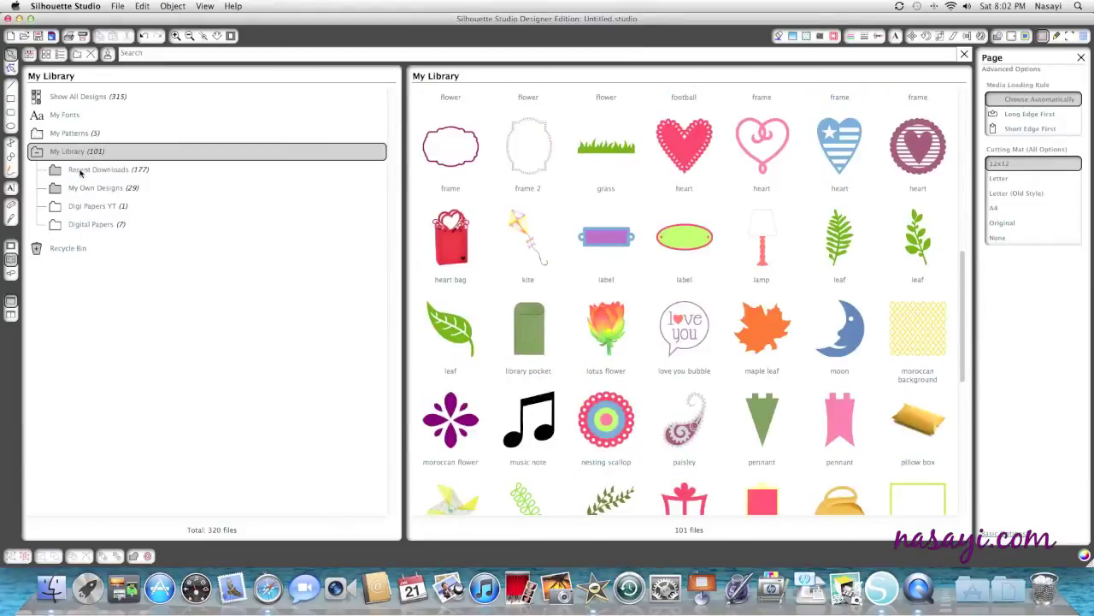
left_click(81, 172)
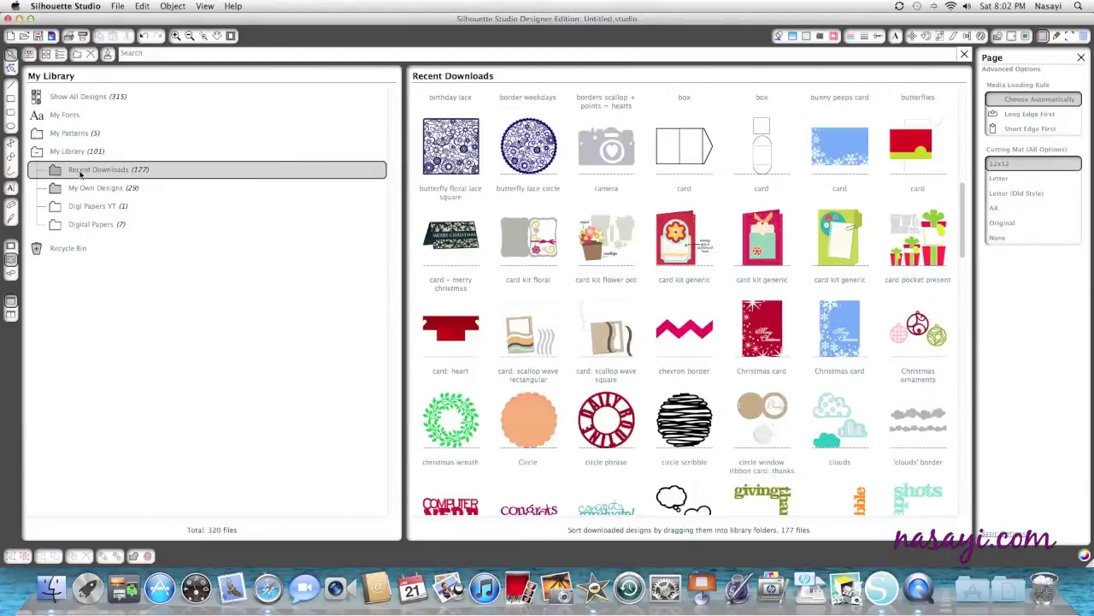
scroll(572, 285, "down", 10)
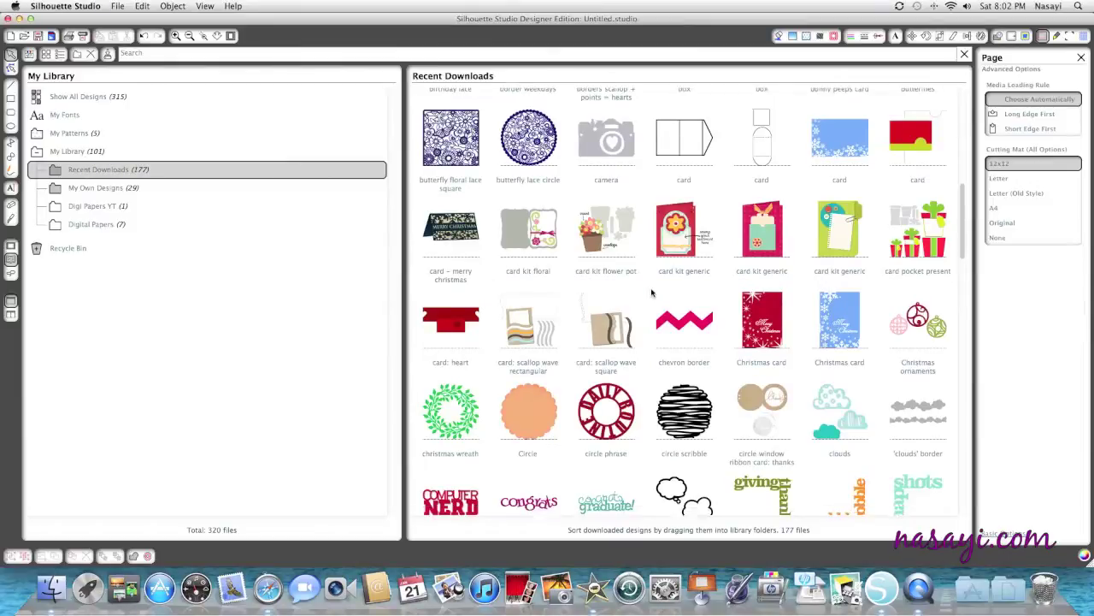
scroll(651, 290, "down", 5)
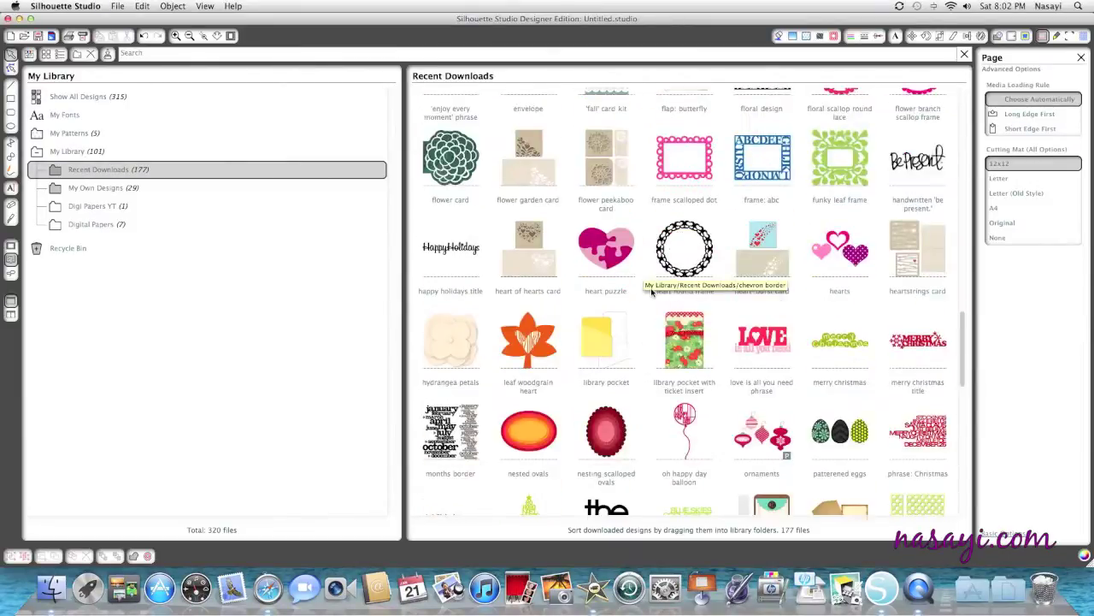
scroll(651, 290, "down", 6)
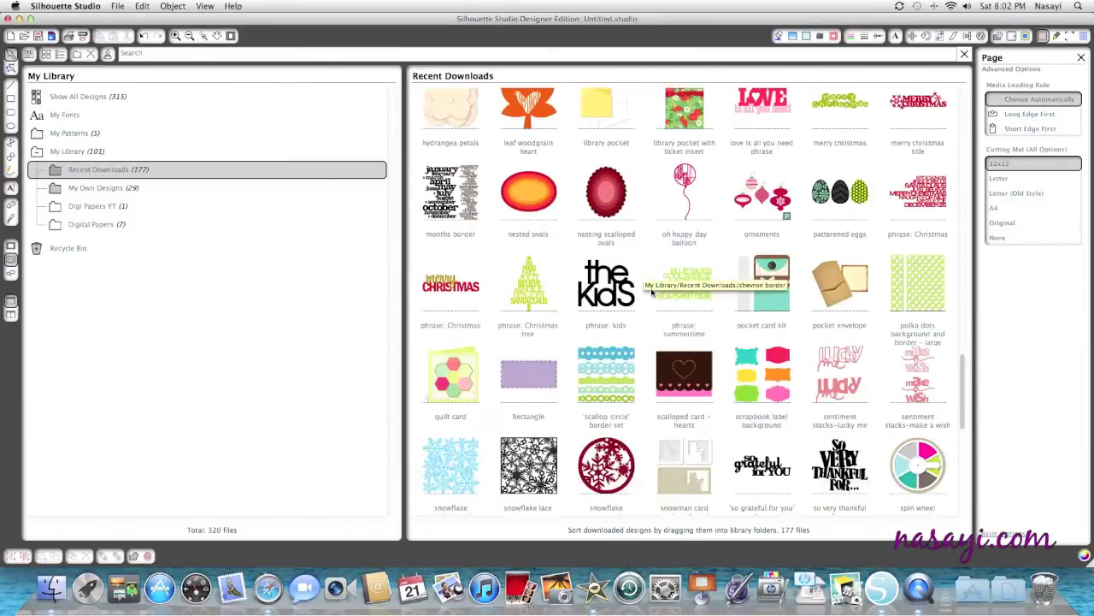
scroll(651, 291, "down", 5)
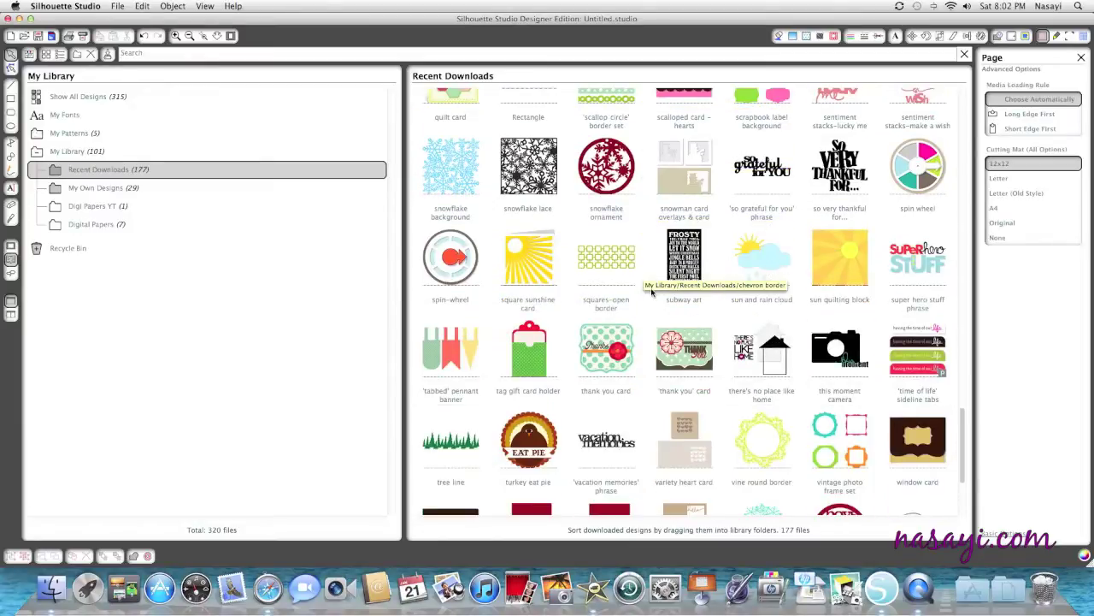
scroll(650, 290, "down", 4)
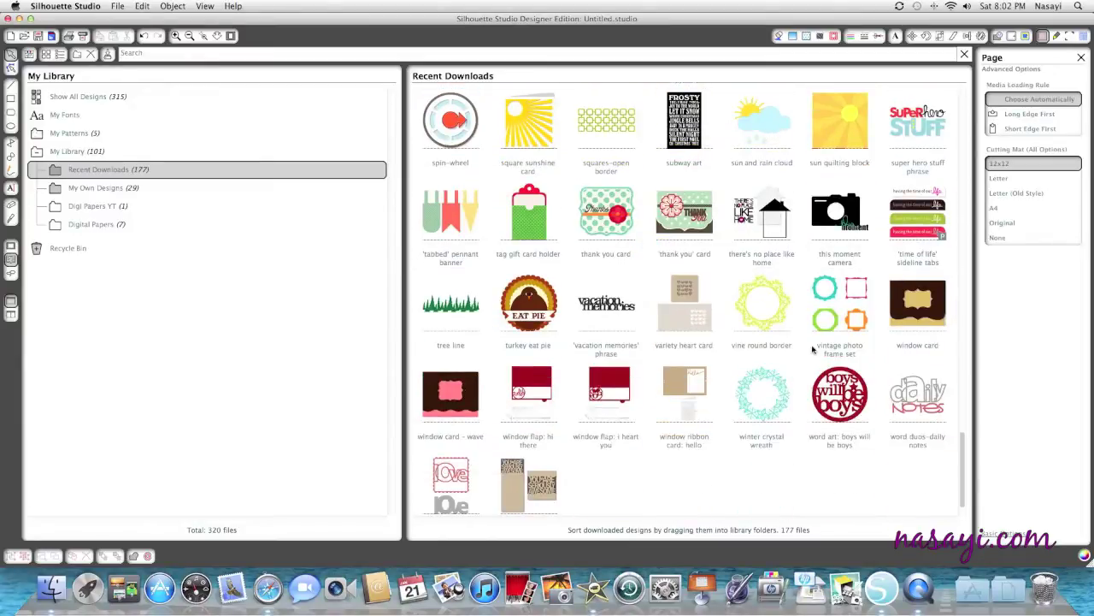
right_click(912, 394)
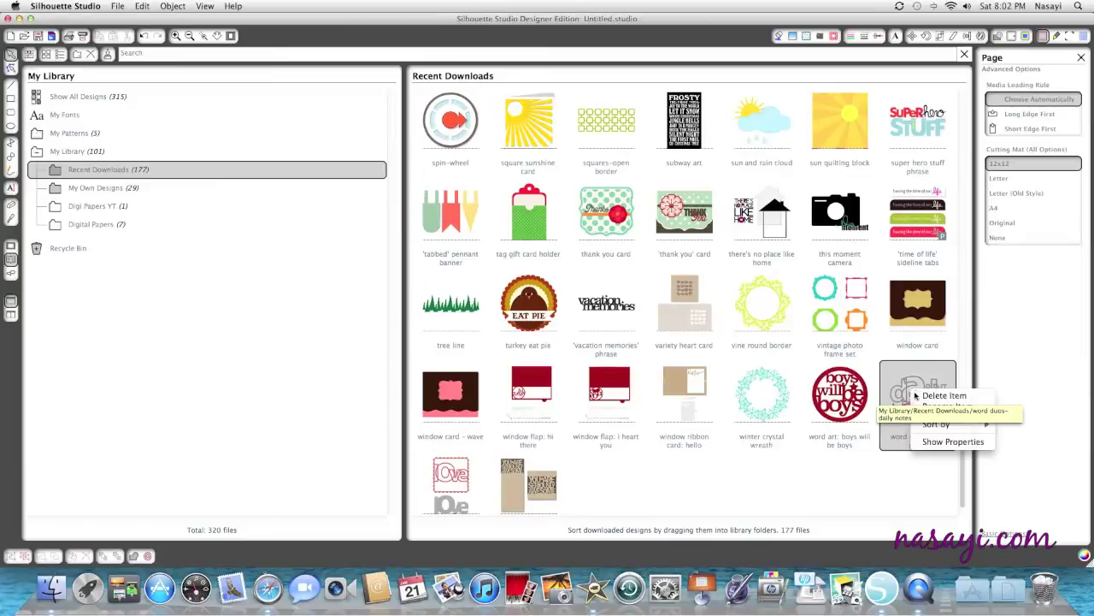
left_click(947, 441)
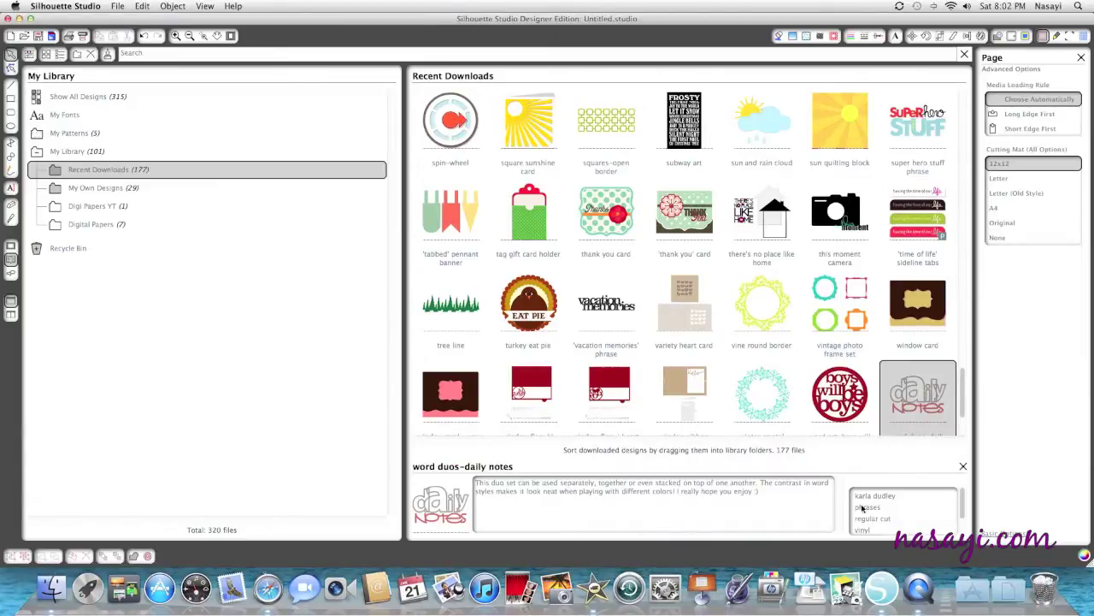
left_click(963, 467)
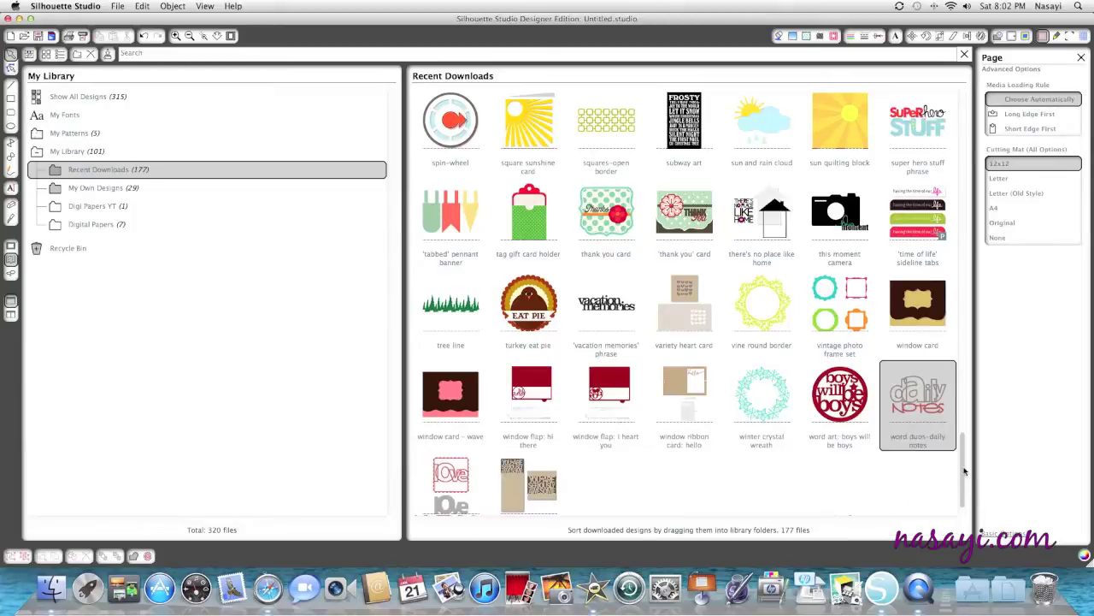
Place 'word duos-daily notes' on the mat, move it to the top-left corner, and show Page settings.
double_click(904, 410)
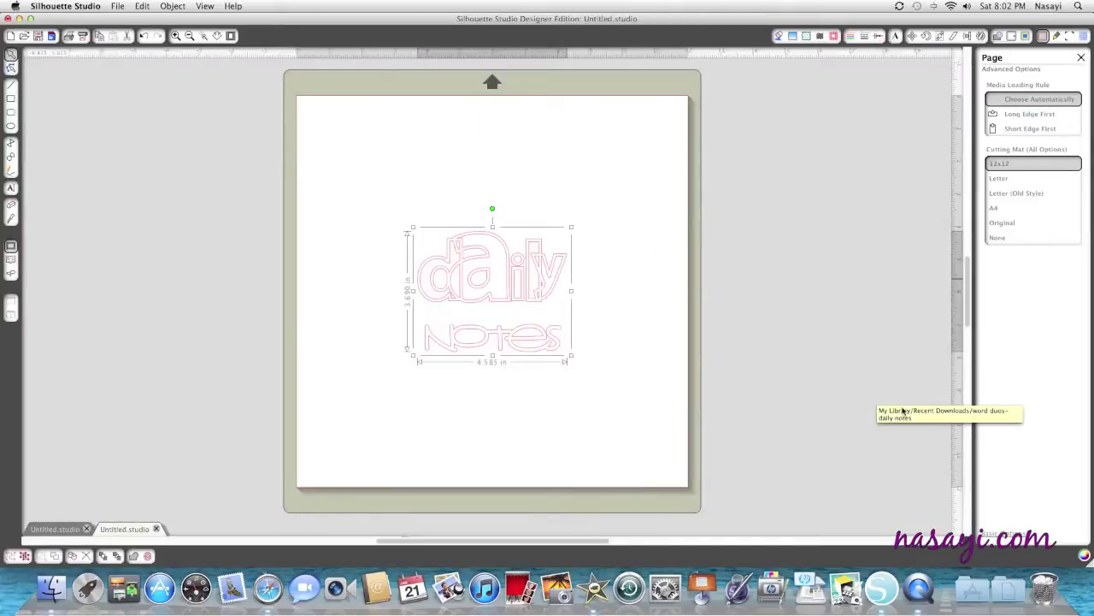
left_click_drag(482, 299, 370, 174)
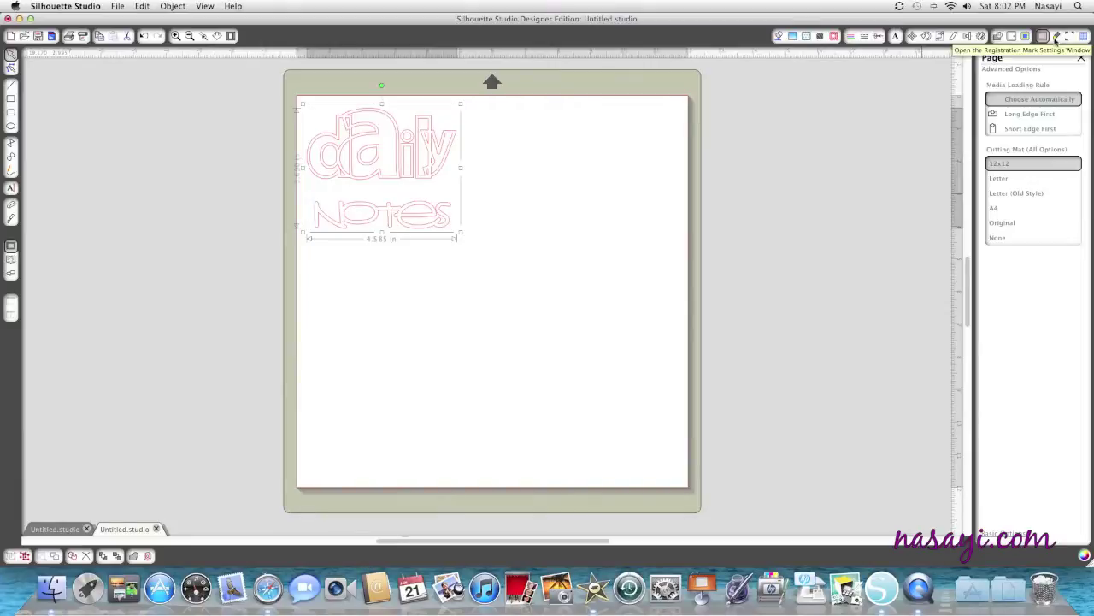
left_click(1057, 37)
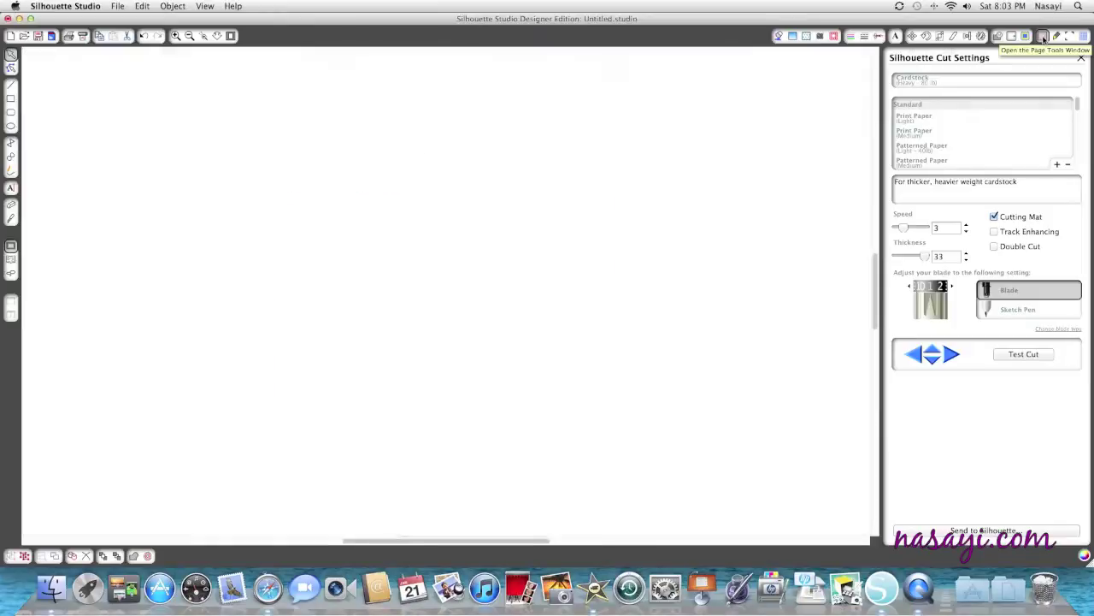
Set Reveal Cutting Mat to 50% to show the 12x12 grid, then nudge the daily notes design.
left_click(1043, 38)
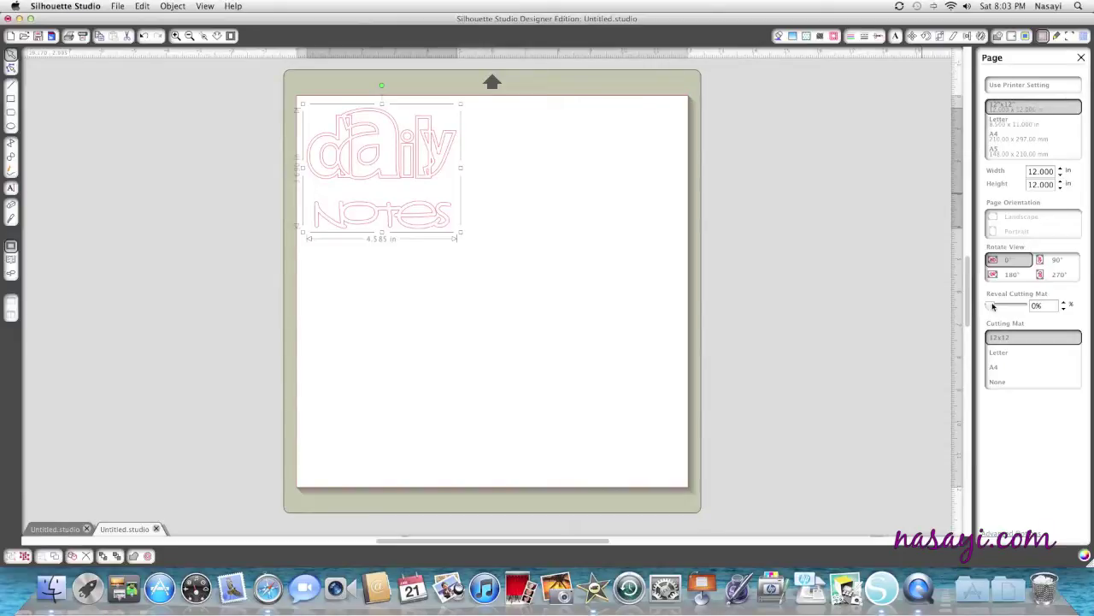
left_click_drag(993, 306, 1008, 306)
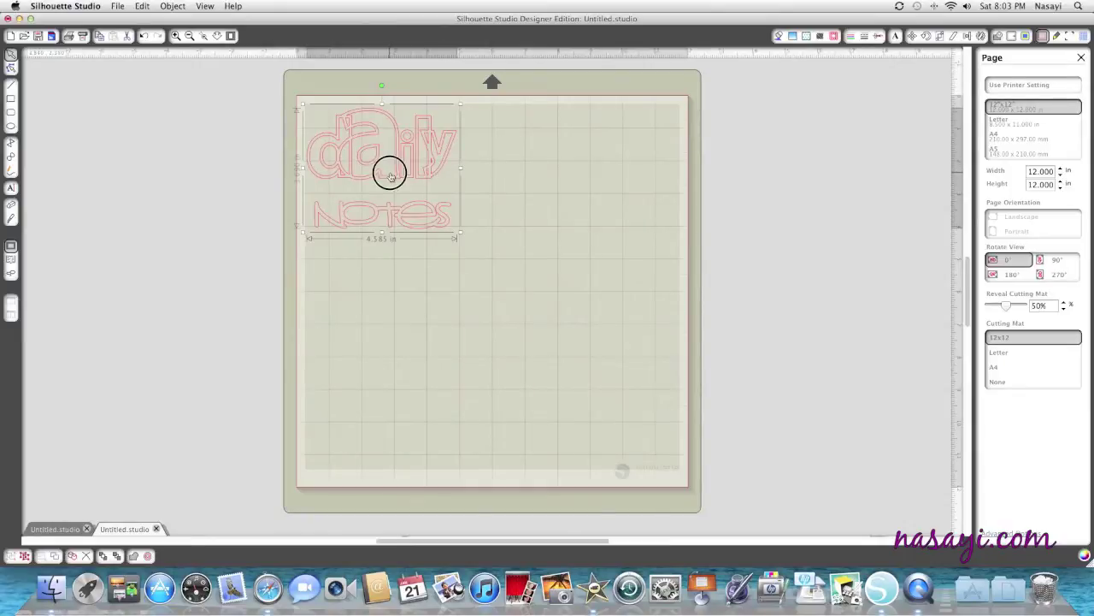
left_click_drag(391, 171, 396, 174)
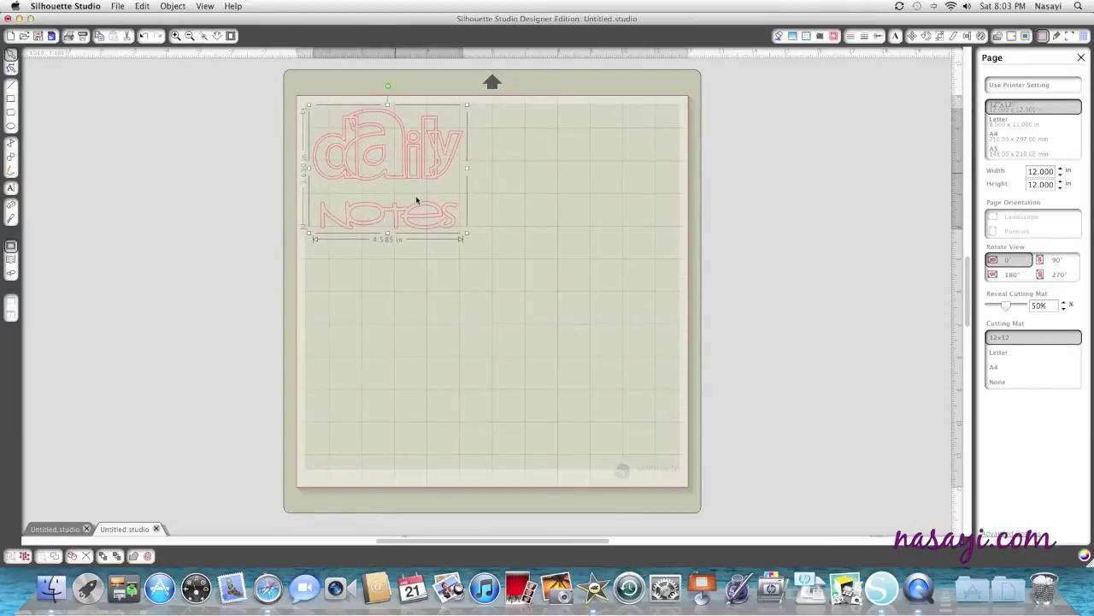
Resize the daily notes design to 5.400 in wide and settle it back in the top-left corner.
left_click_drag(466, 231, 494, 254)
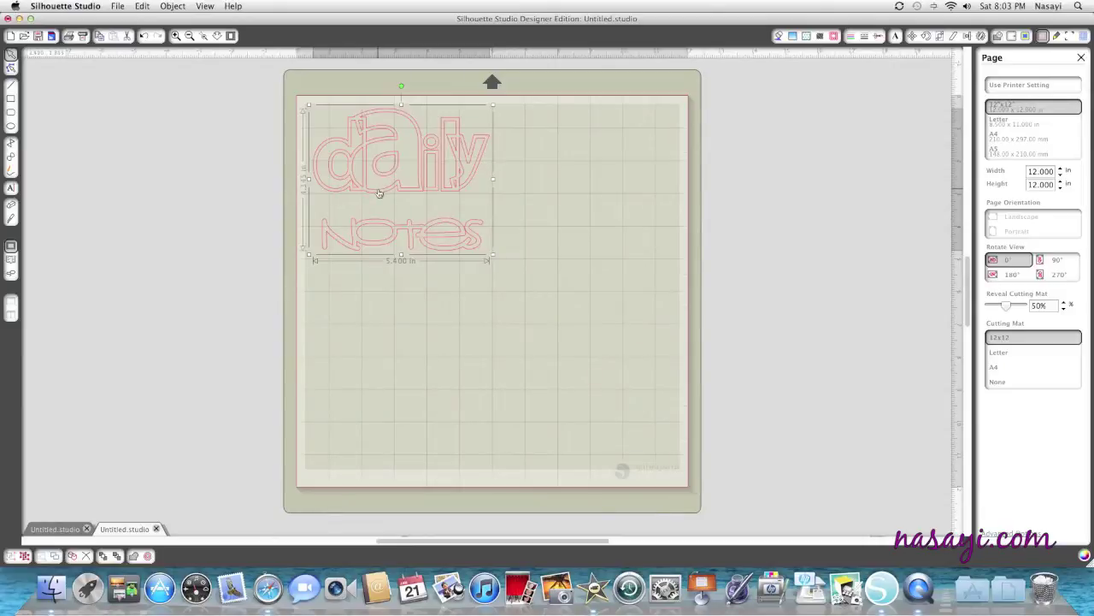
left_click_drag(378, 193, 373, 190)
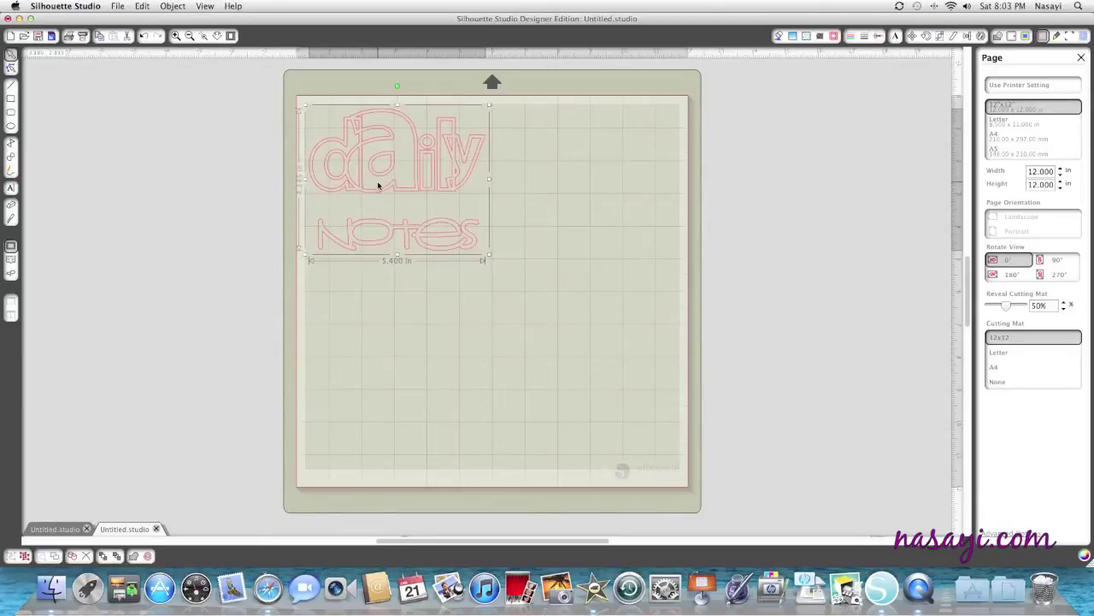
Ungroup the design and drag 'notes' to the mat's bottom-left, leaving 'daily' at top-left.
right_click(376, 185)
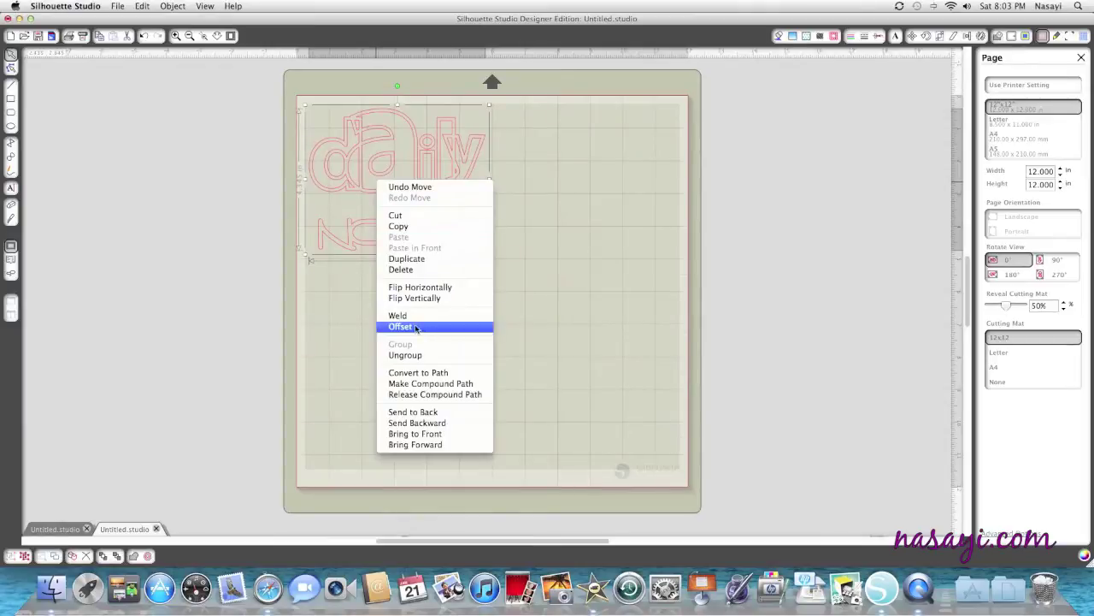
left_click(413, 355)
left_click(389, 316)
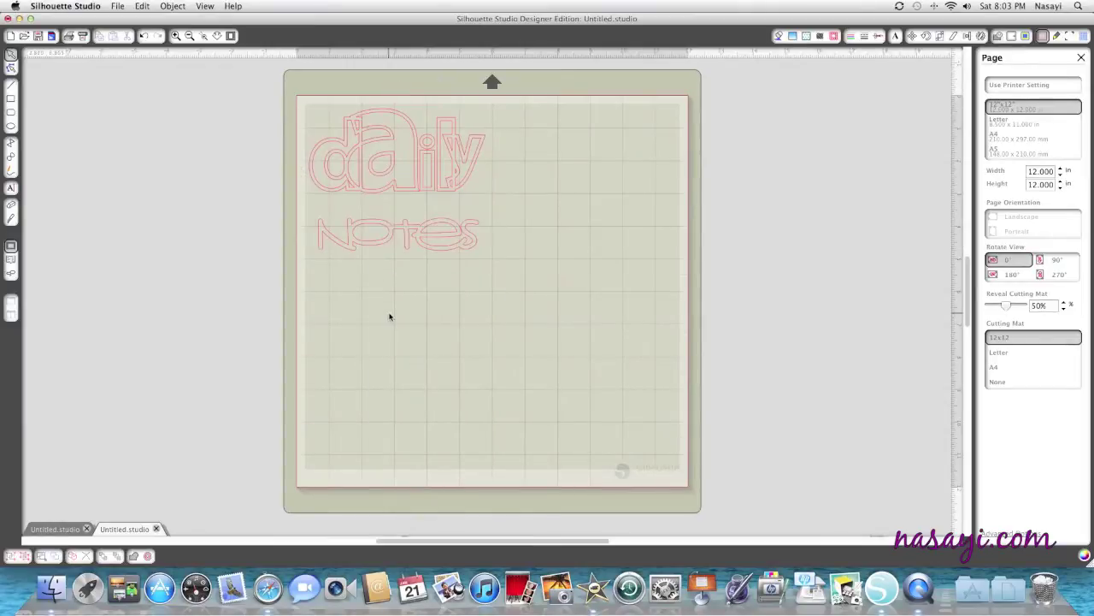
left_click_drag(385, 237, 376, 412)
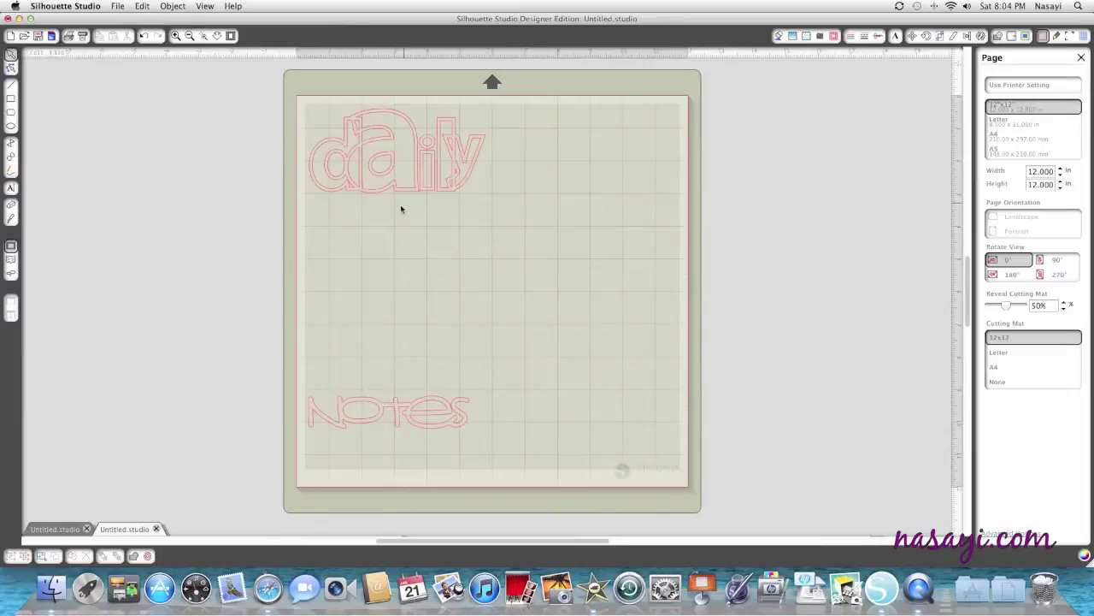
scroll(363, 195, "up", 3)
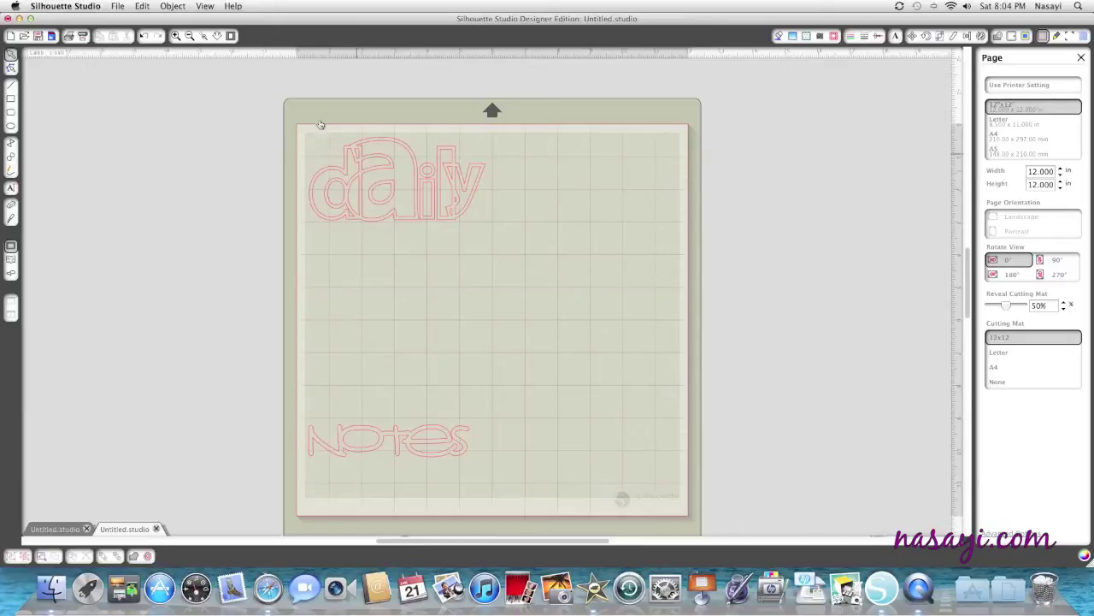
left_click(403, 215)
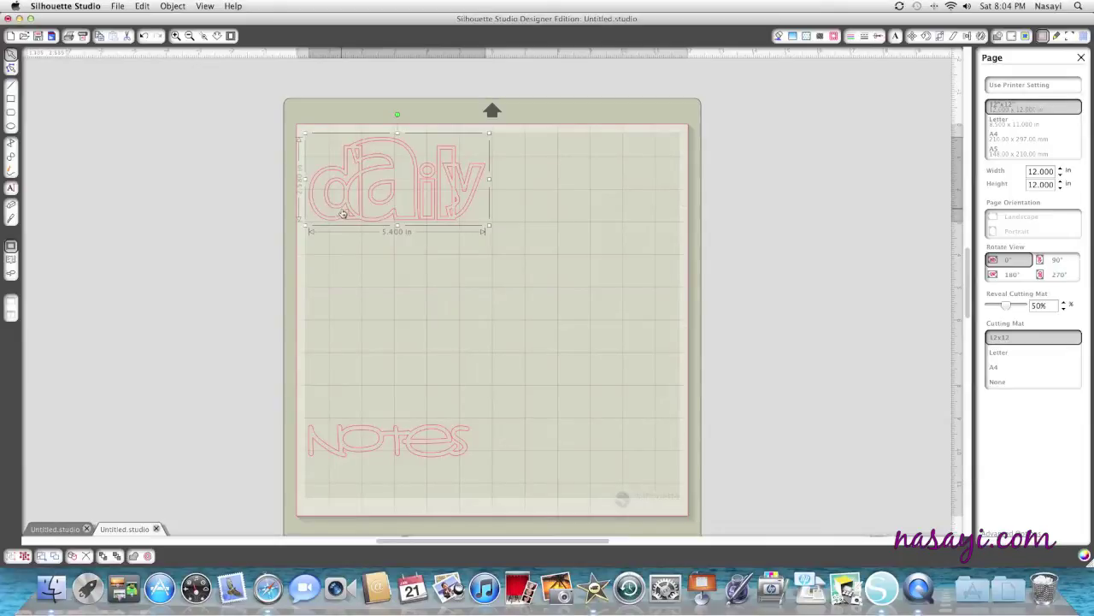
Copy and paste 'daily', placing the 5.400 in duplicate directly below the original.
right_click(398, 184)
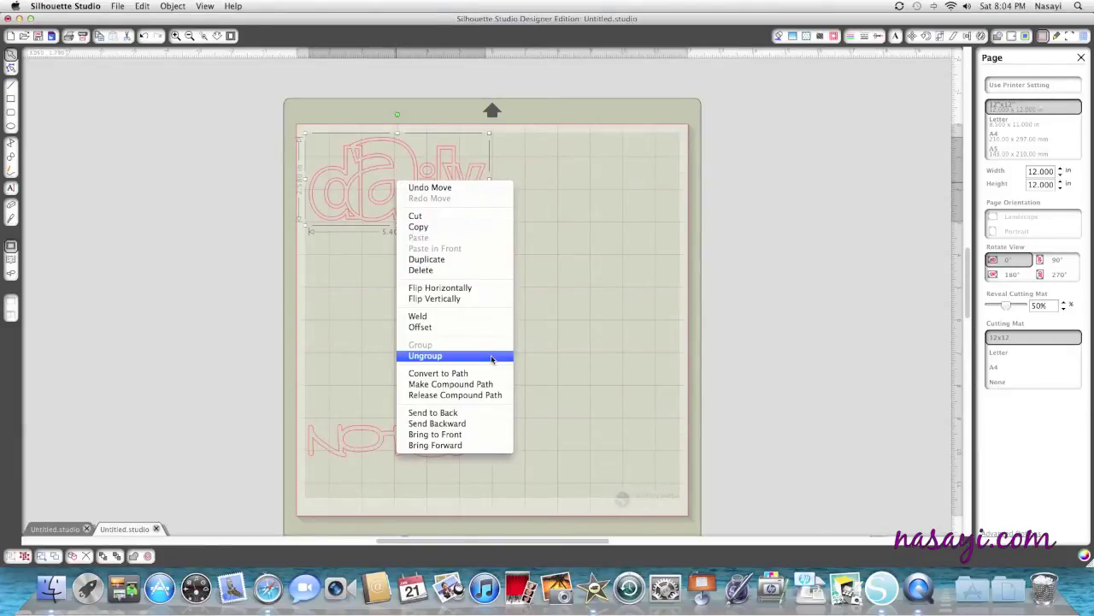
left_click(488, 227)
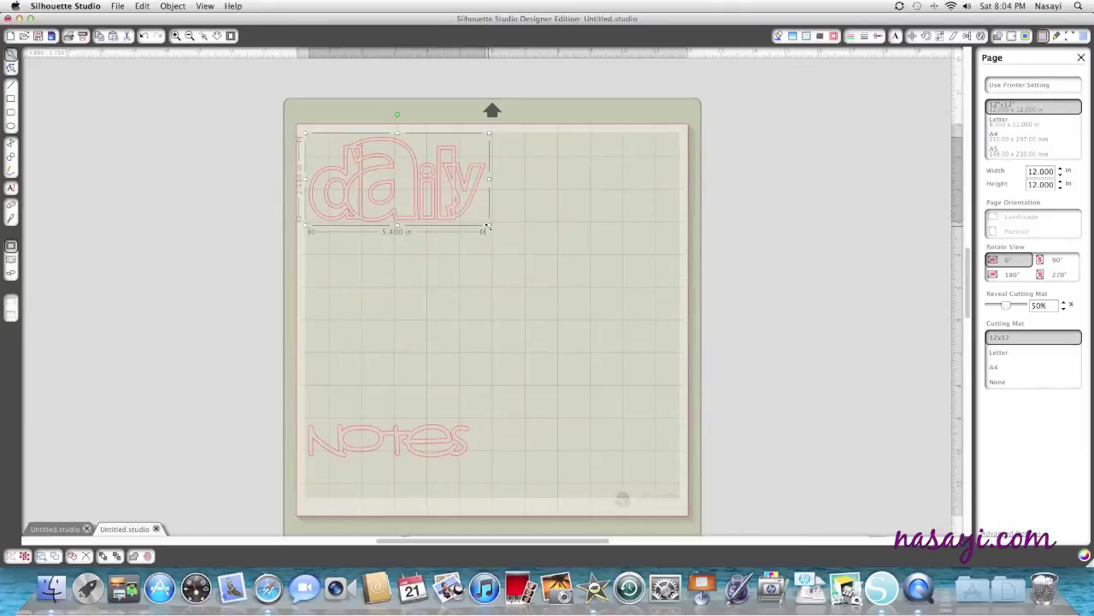
right_click(421, 209)
left_click(440, 265)
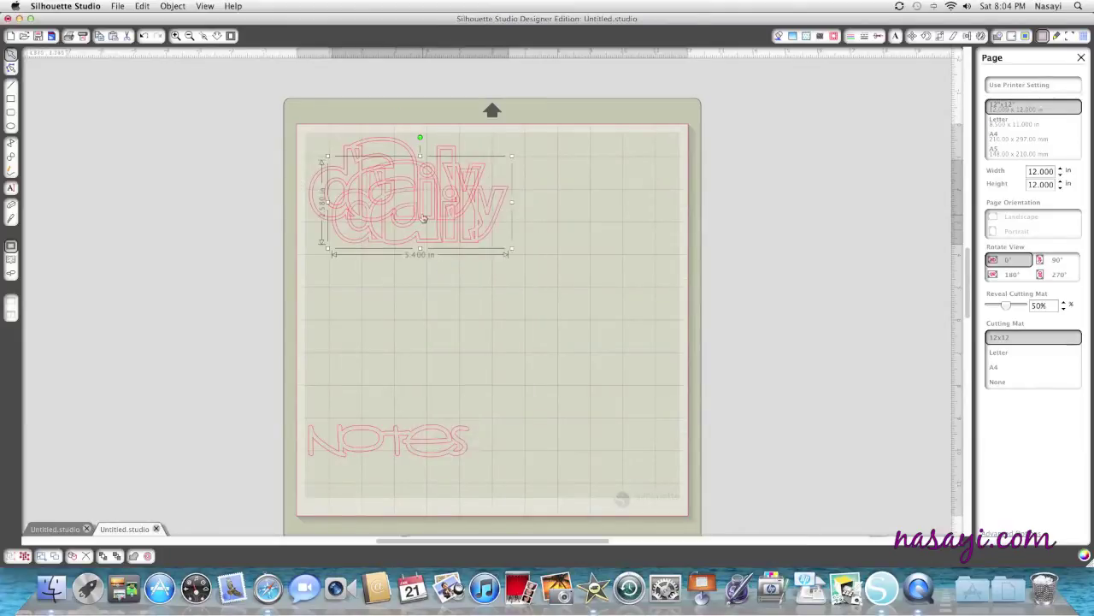
left_click_drag(422, 231, 395, 334)
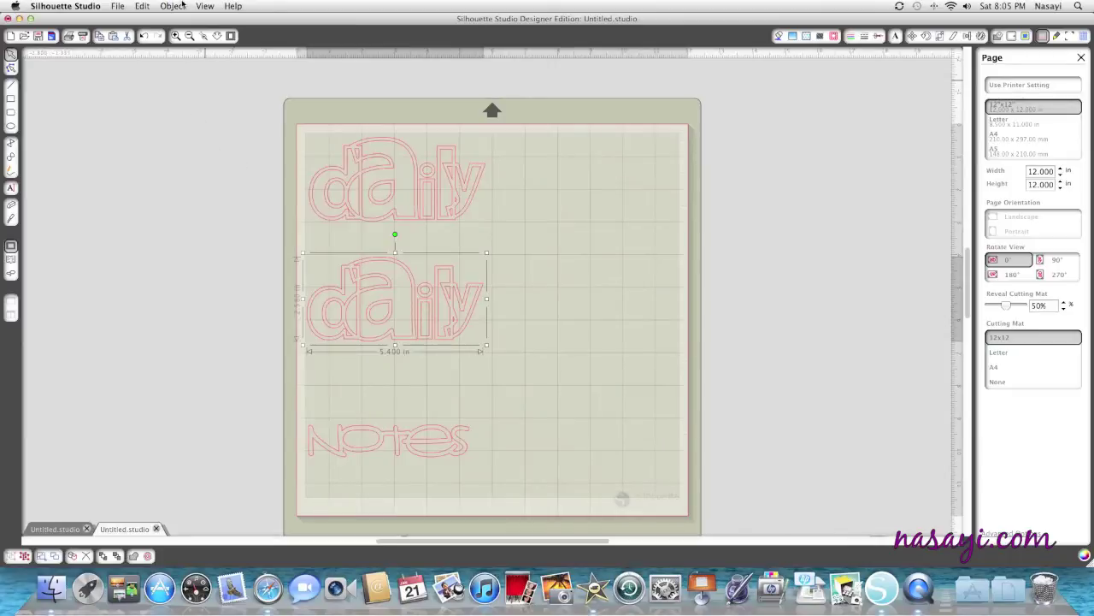
Zoom in on the mat and select the upper 'daily' design.
left_click(175, 36)
left_click(175, 36)
scroll(171, 60, "up", 5)
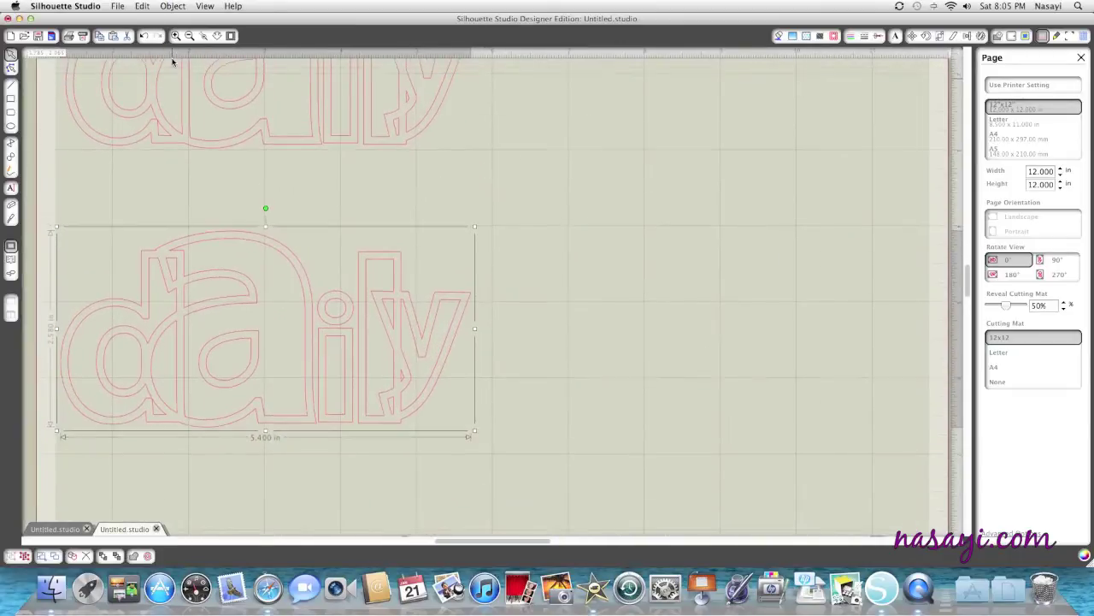
scroll(172, 61, "up", 5)
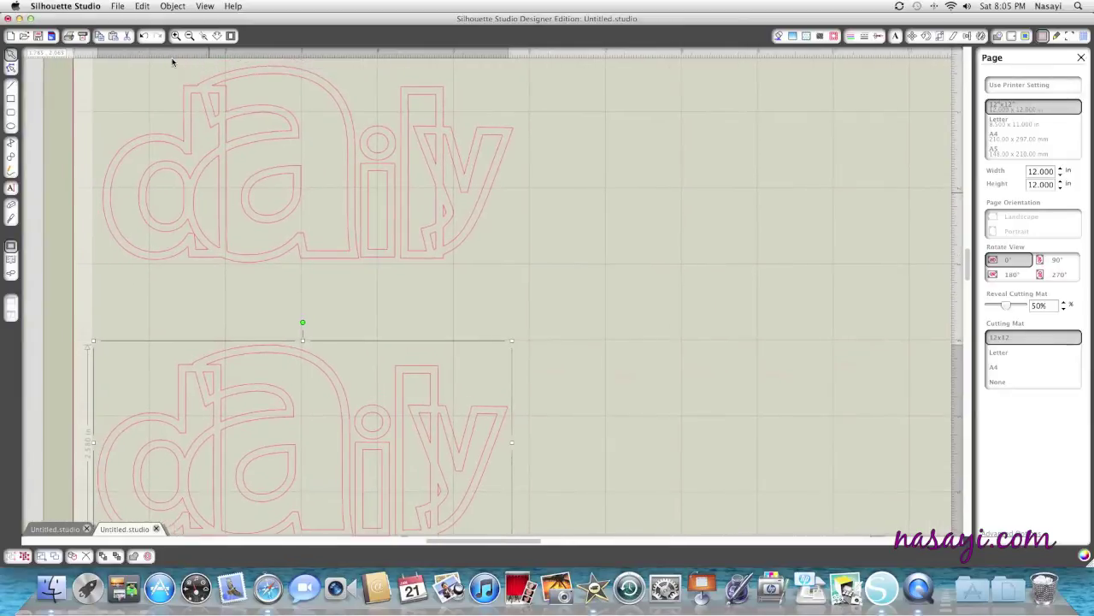
scroll(172, 62, "left", 3)
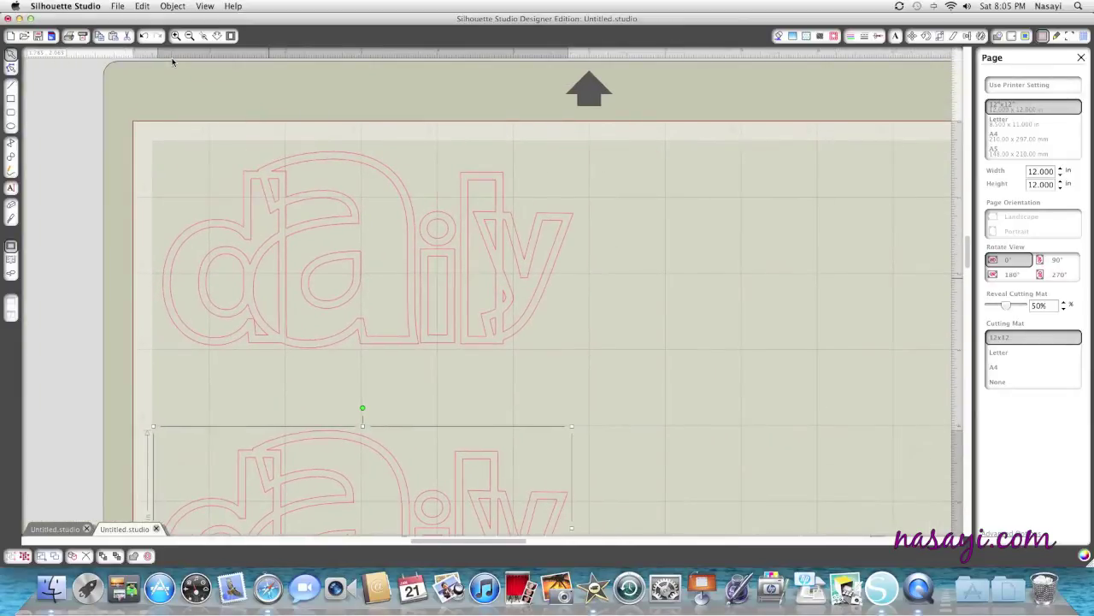
left_click(351, 262)
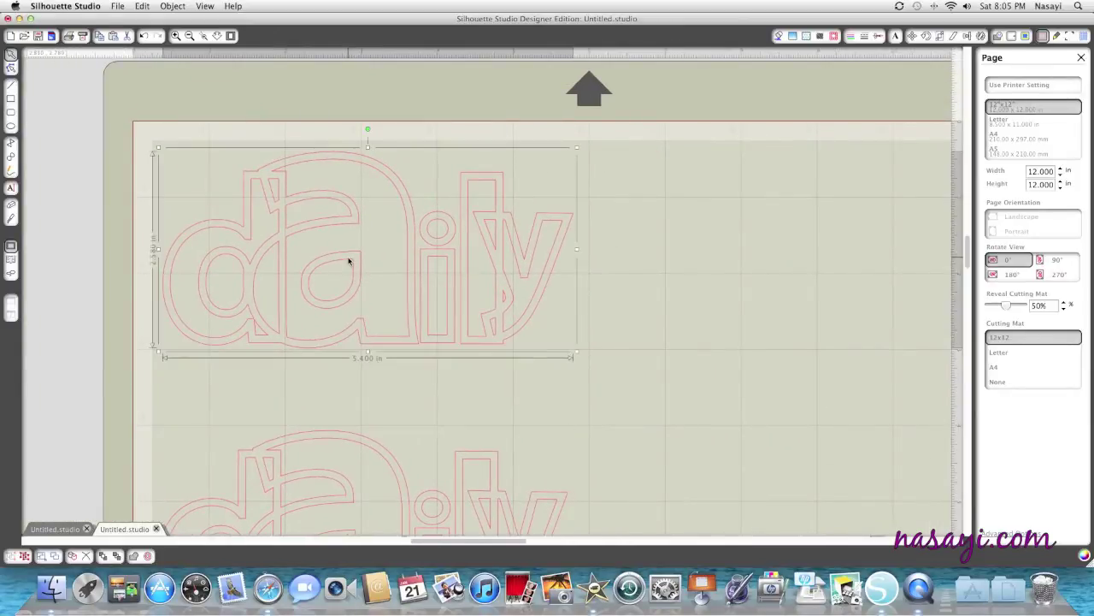
left_click(176, 35)
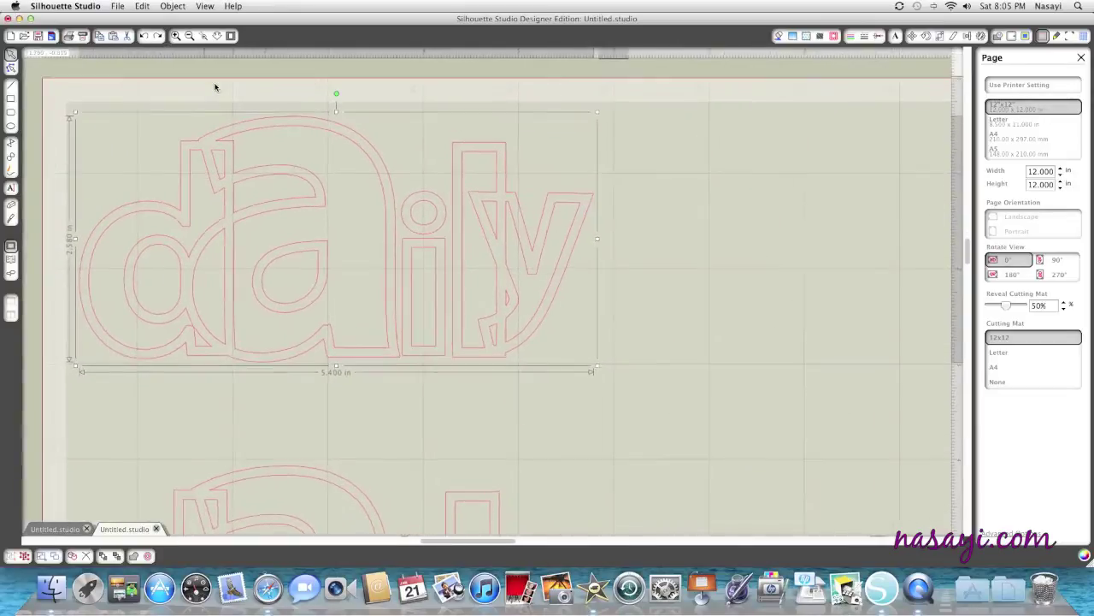
scroll(216, 87, "left", 2)
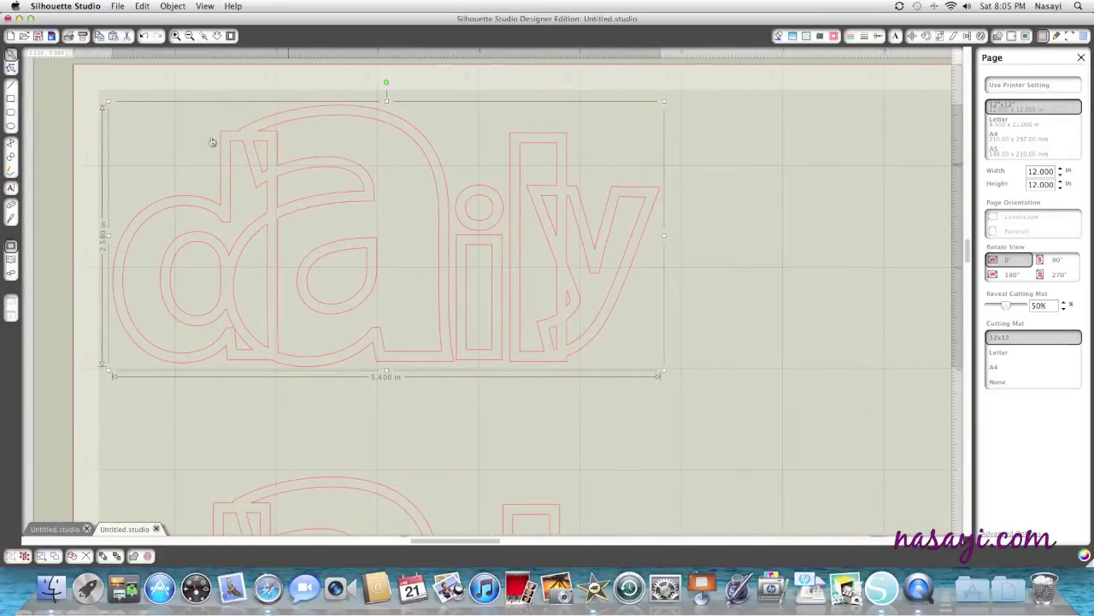
Ungroup the upper 'daily' and release its compound path into individual outlines.
right_click(223, 169)
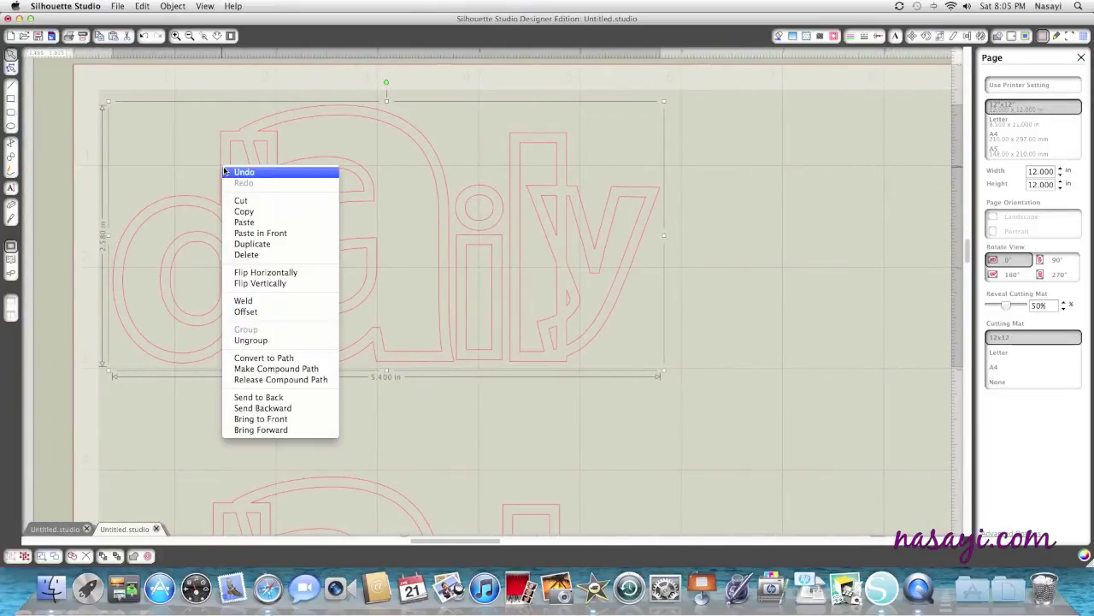
left_click(294, 341)
right_click(274, 244)
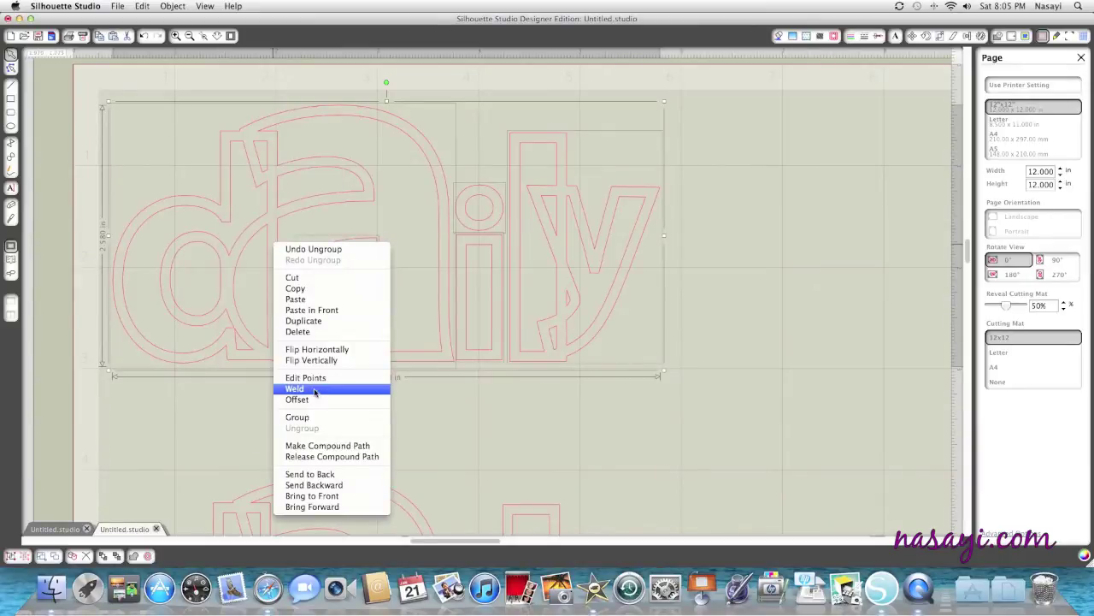
left_click(338, 457)
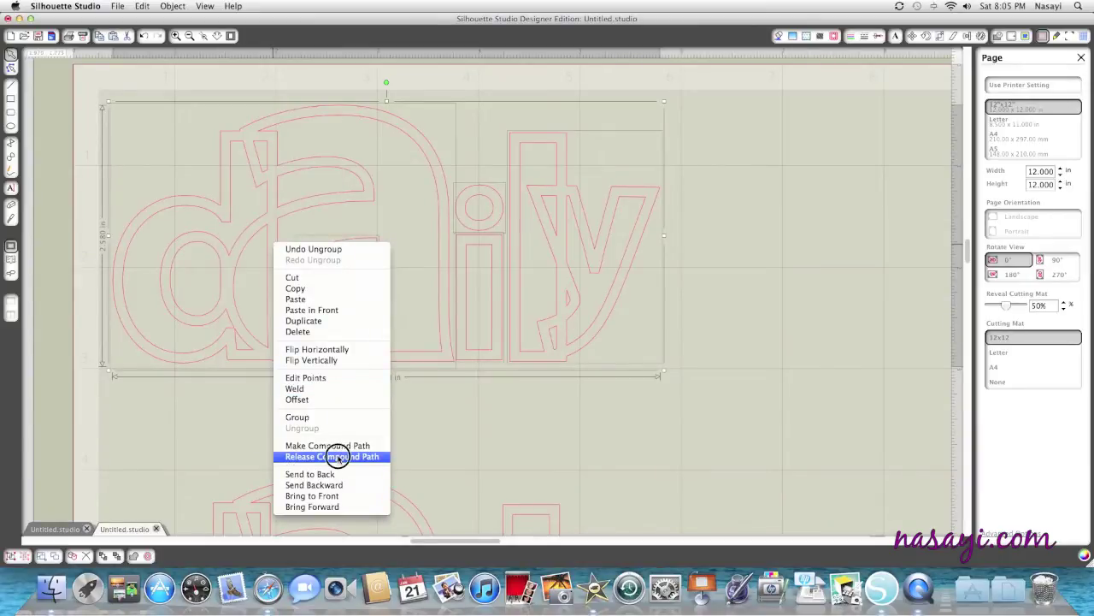
Delete the inner outlines of the a, i, i dot, l and y.
left_click(364, 454)
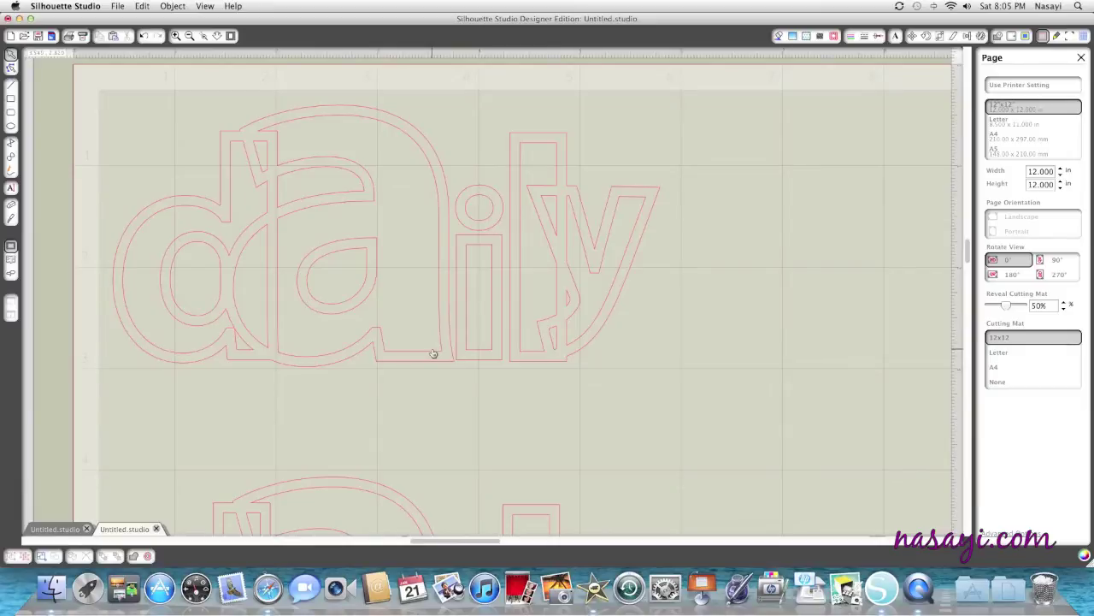
left_click(432, 353)
key("Delete")
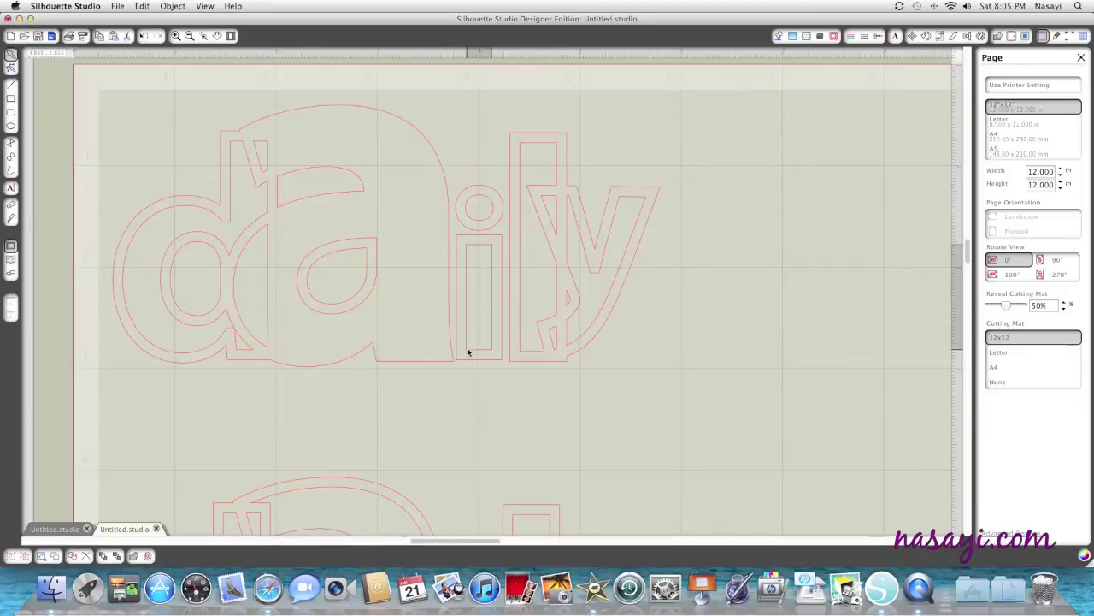
left_click(467, 351)
key("Delete")
scroll(359, 311, "up", 2)
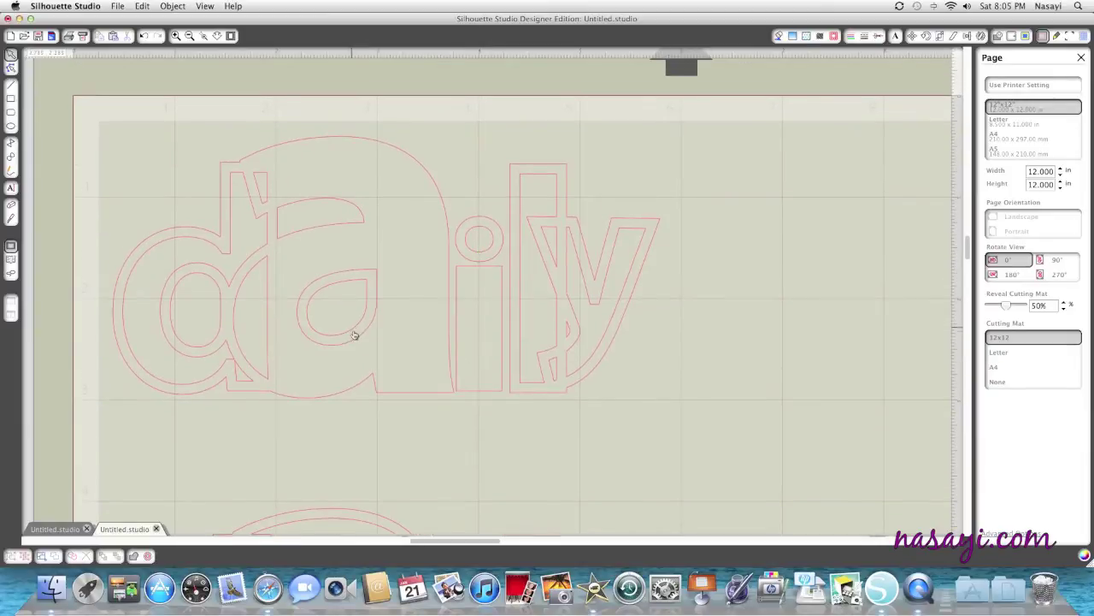
left_click(475, 255)
key("Delete")
left_click(520, 273)
key("Delete")
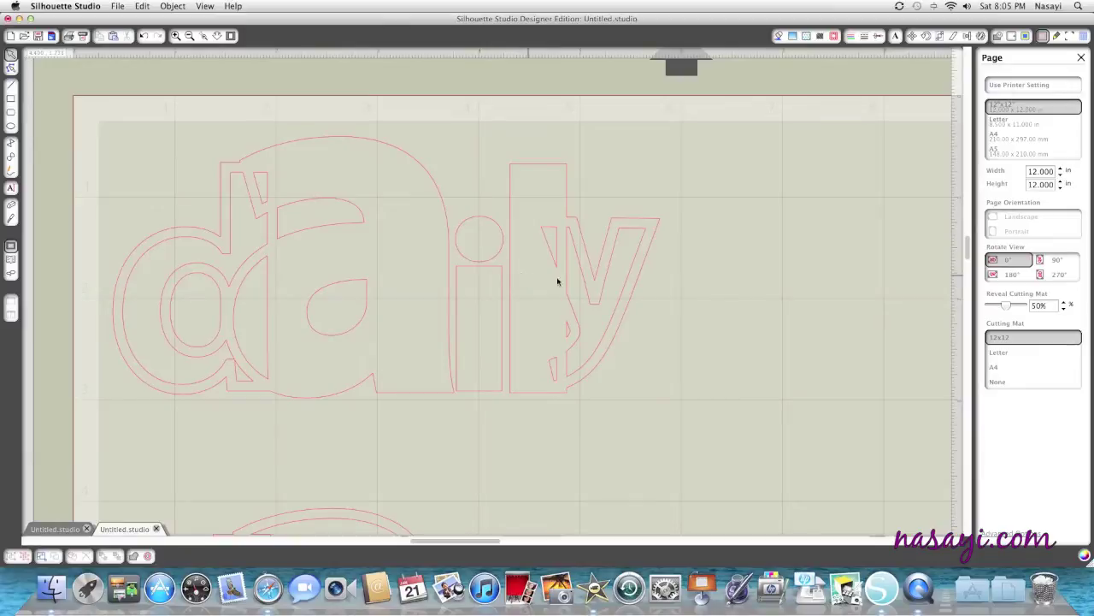
left_click(556, 265)
key("Delete")
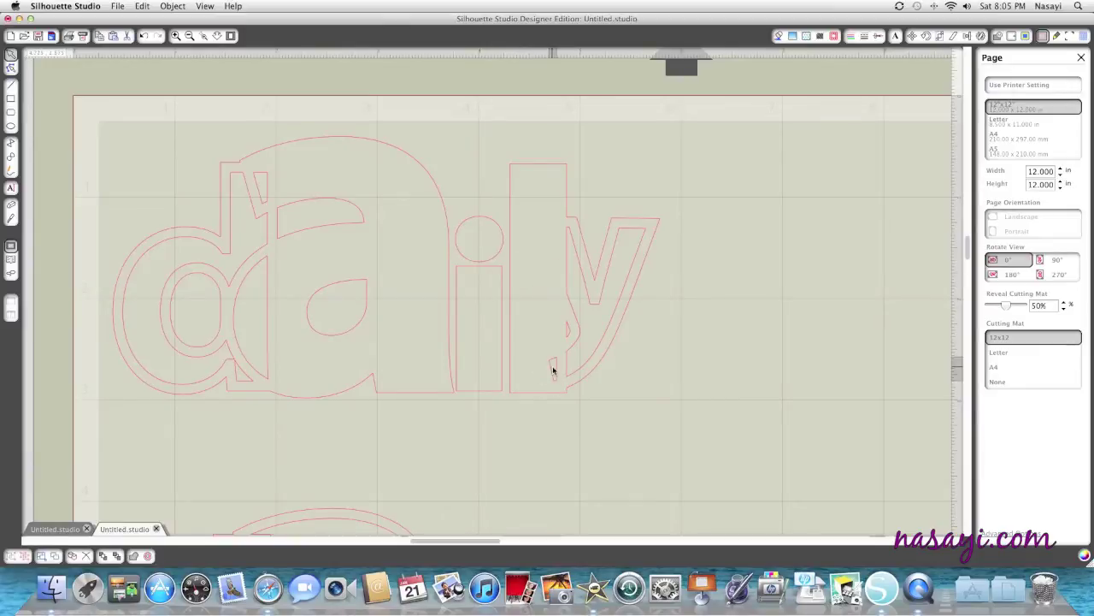
left_click(571, 334)
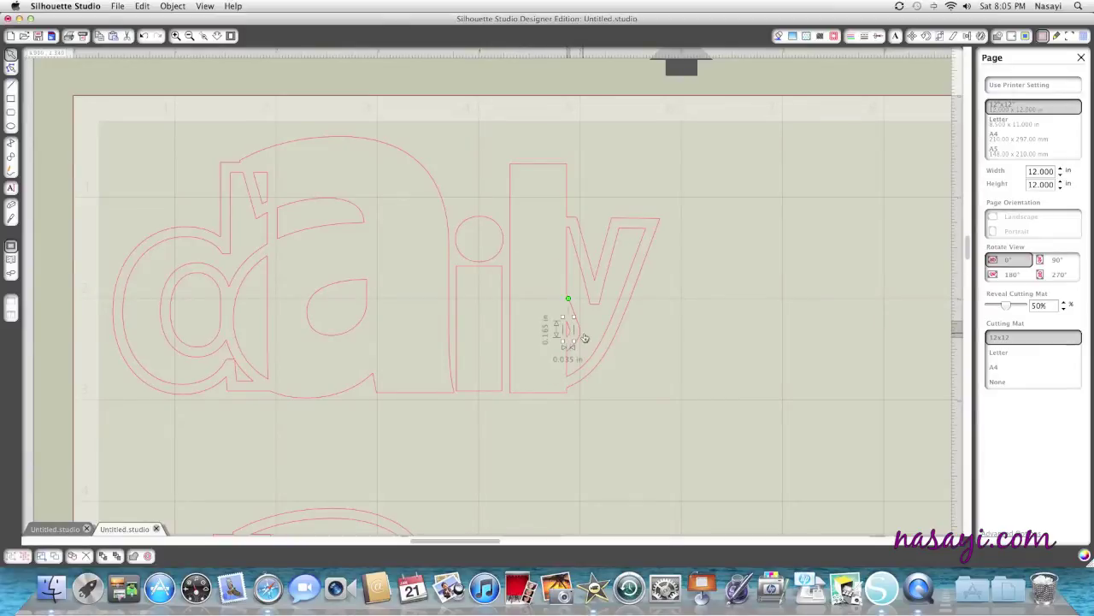
left_click(578, 301)
left_click(582, 300)
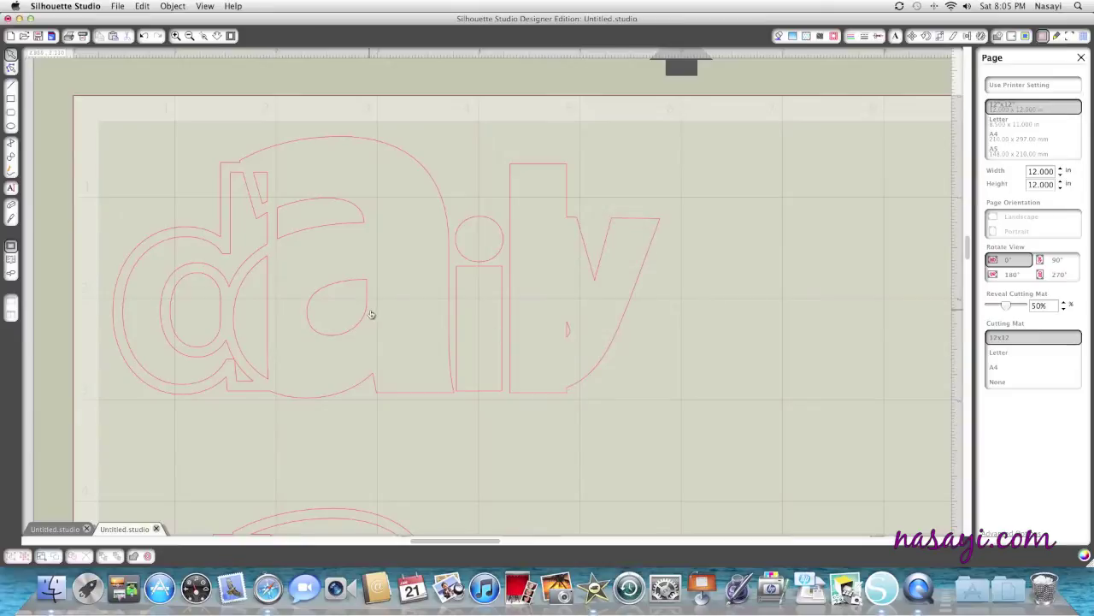
Remove the d's inner duplicate outline, stray vertical line, and top and bottom notches.
left_click(266, 238)
key("Delete")
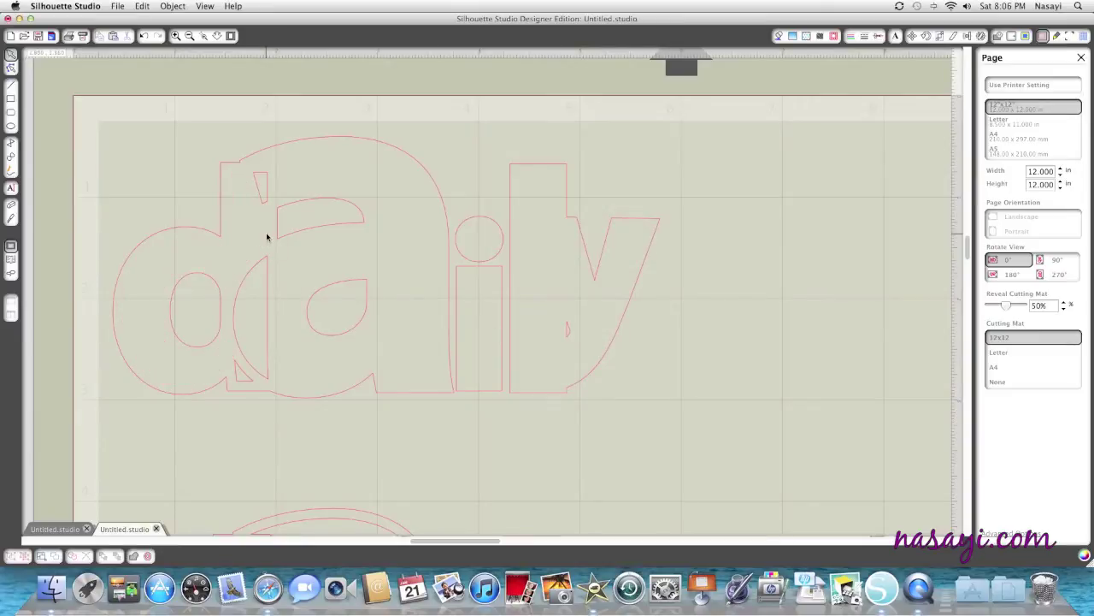
left_click(267, 279)
key("Delete")
left_click(261, 194)
key("Delete")
left_click(239, 369)
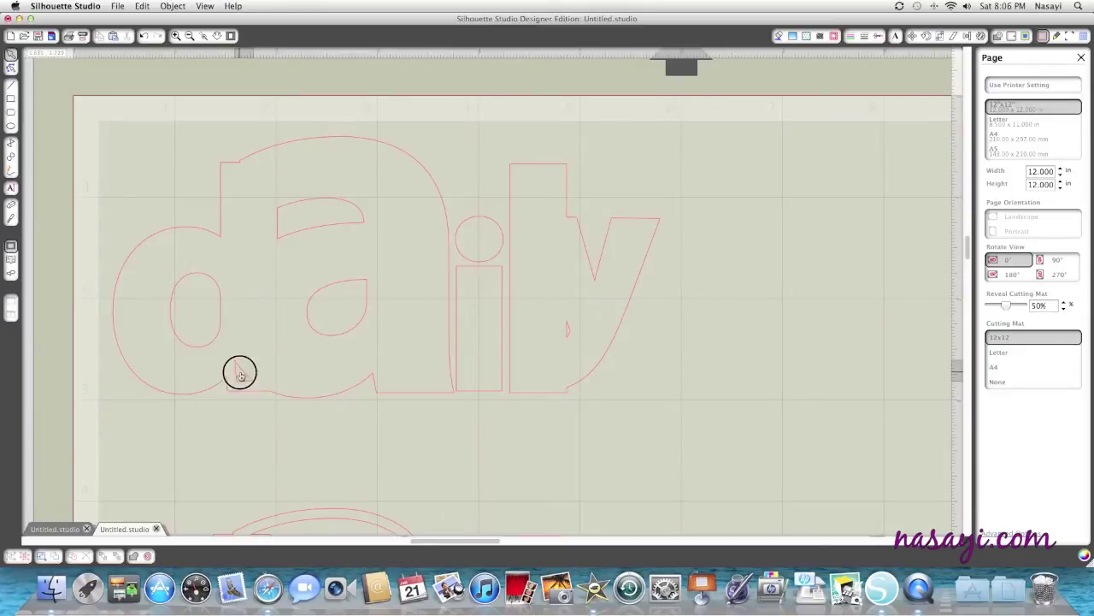
key("Delete")
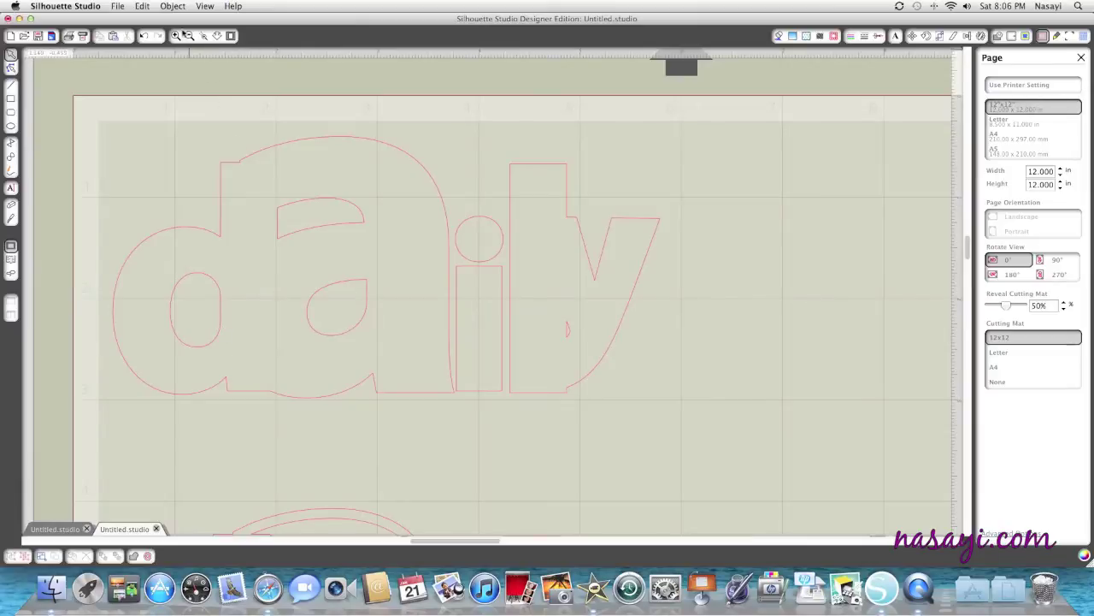
Move 'notes' higher on the mat, just beneath the two 'daily' designs.
left_click(189, 35)
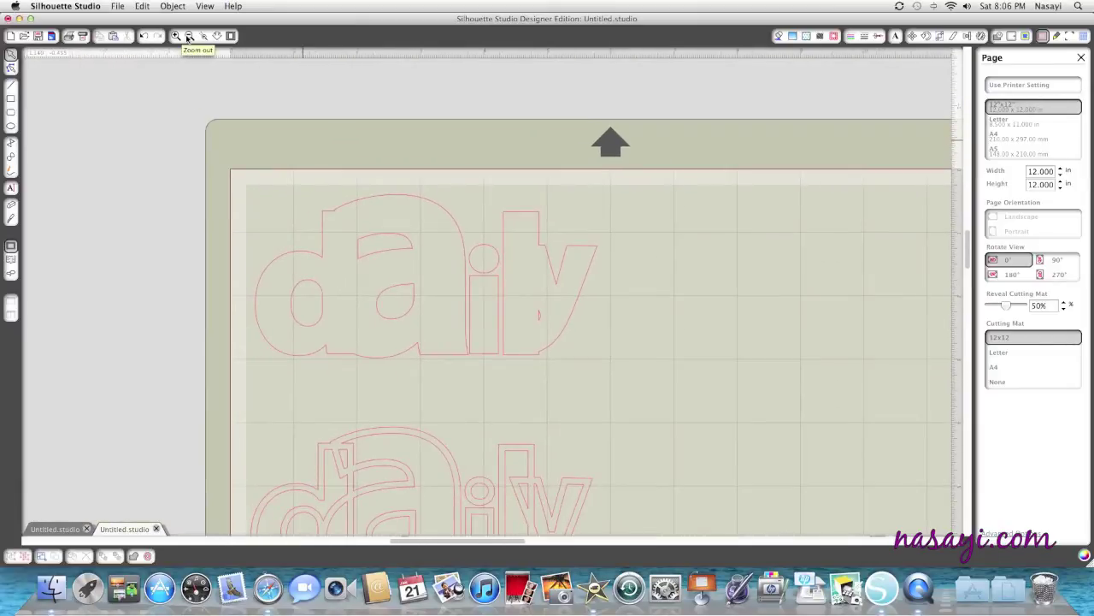
left_click(189, 36)
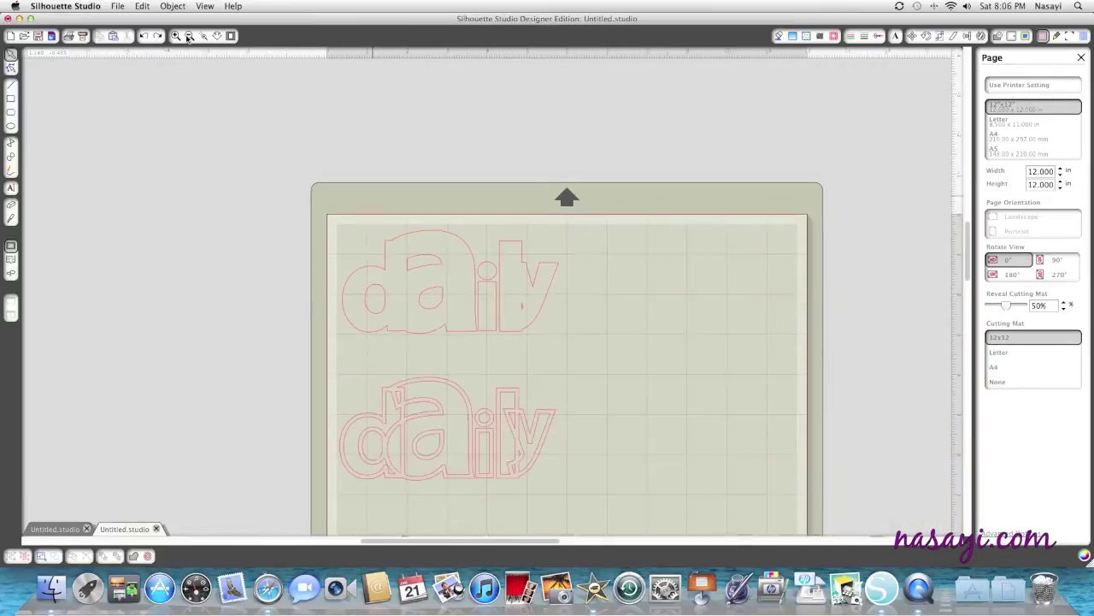
left_click(189, 36)
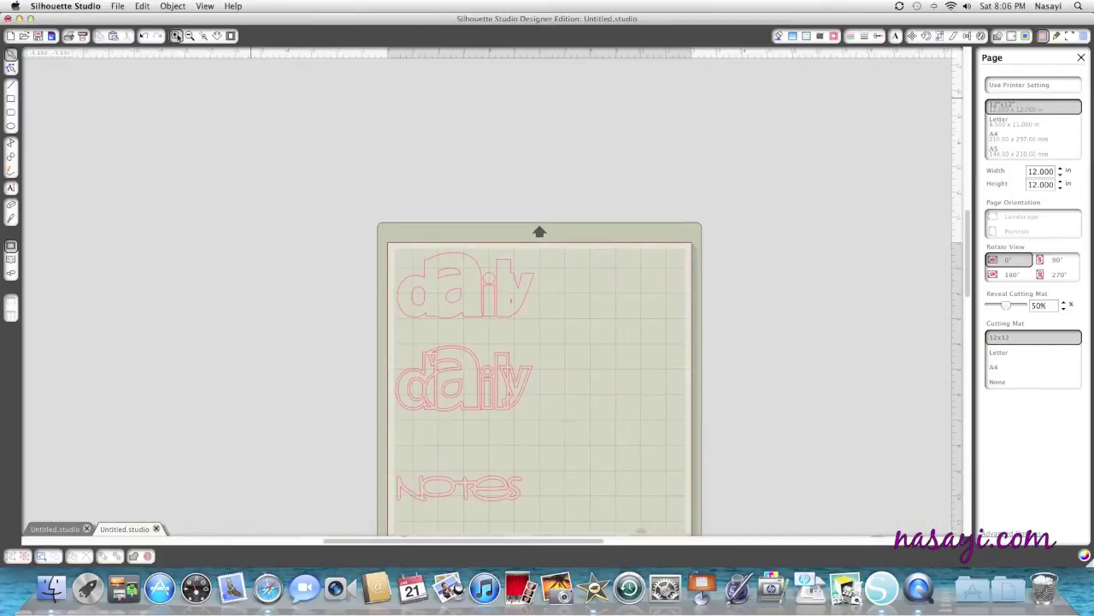
left_click(176, 36)
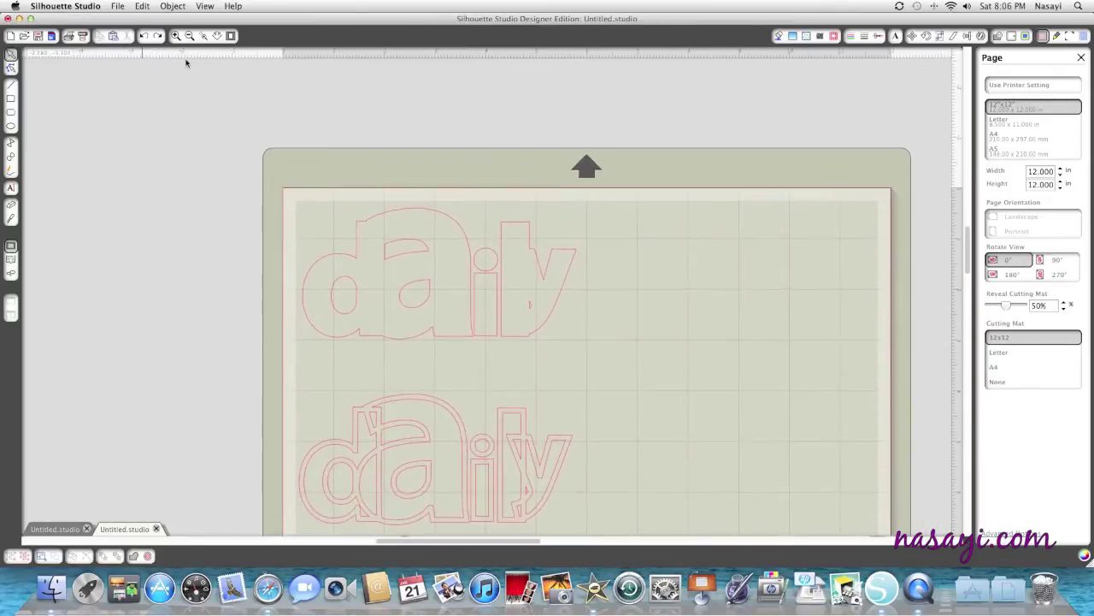
scroll(186, 62, "down", 2)
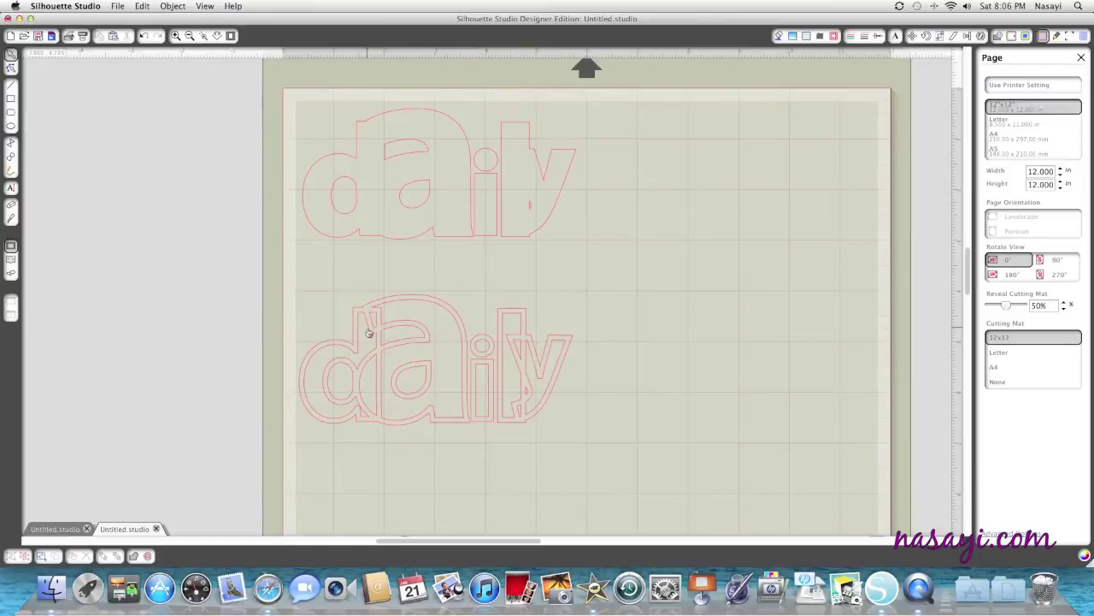
scroll(385, 220, "down", 1)
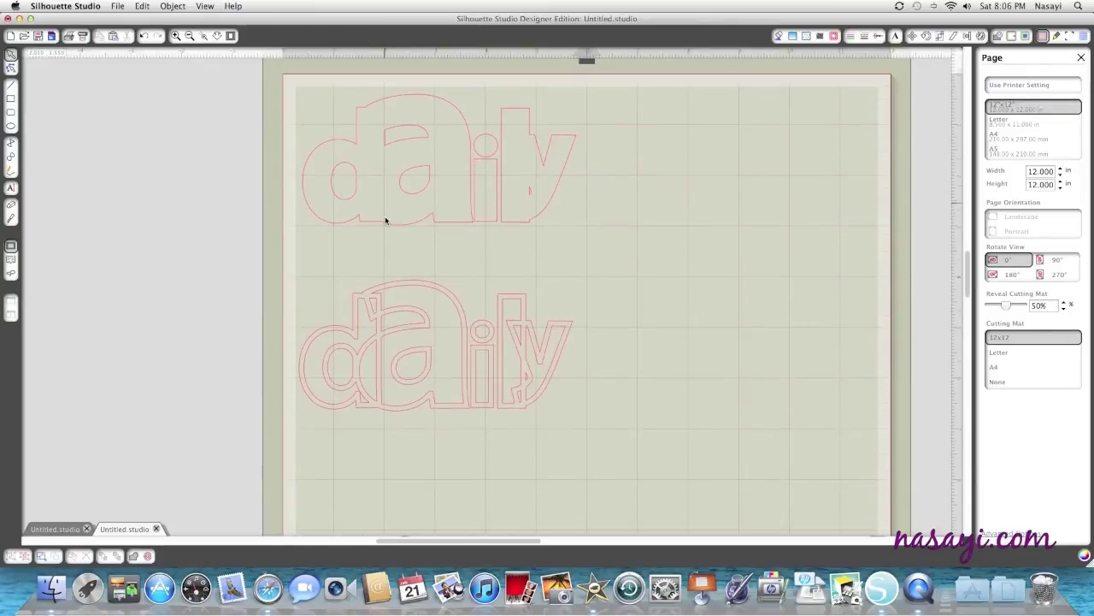
scroll(385, 220, "down", 1)
scroll(385, 220, "down", 3)
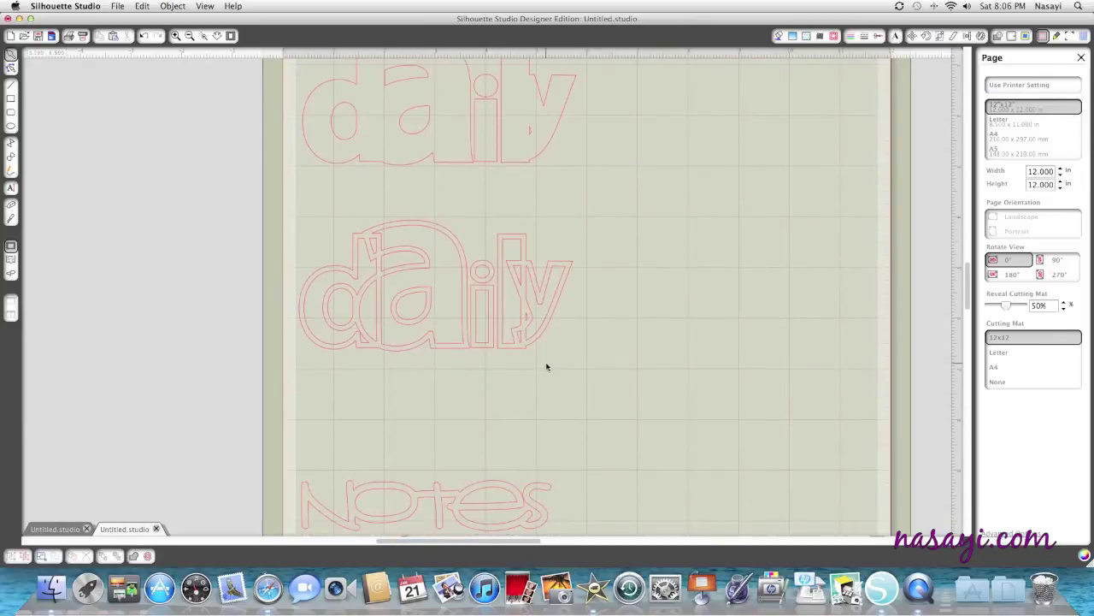
left_click_drag(457, 499, 460, 460)
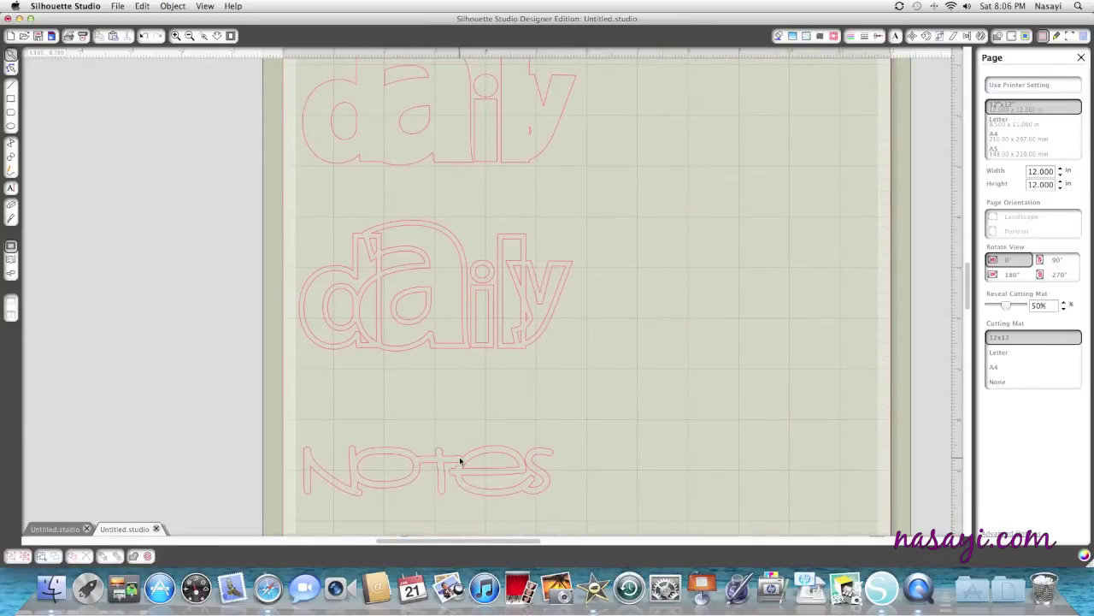